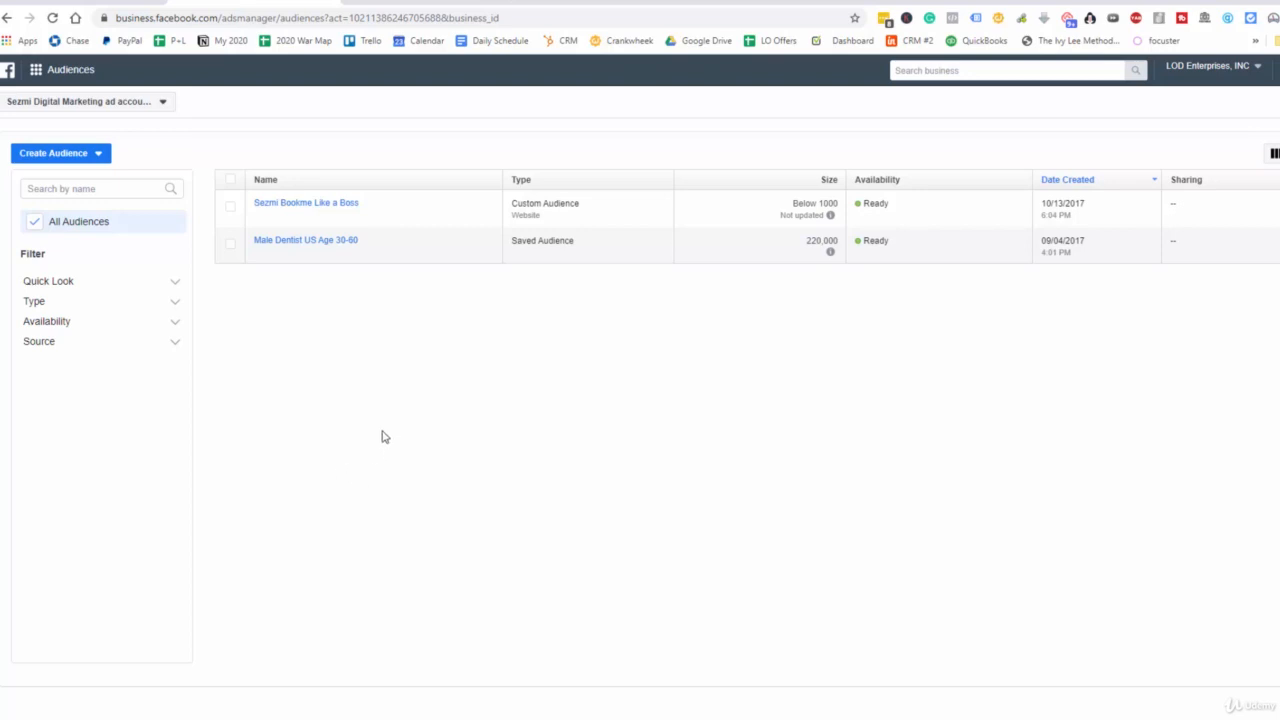
Start a new custom audience that uses the website as its source.
click(103, 158)
click(56, 180)
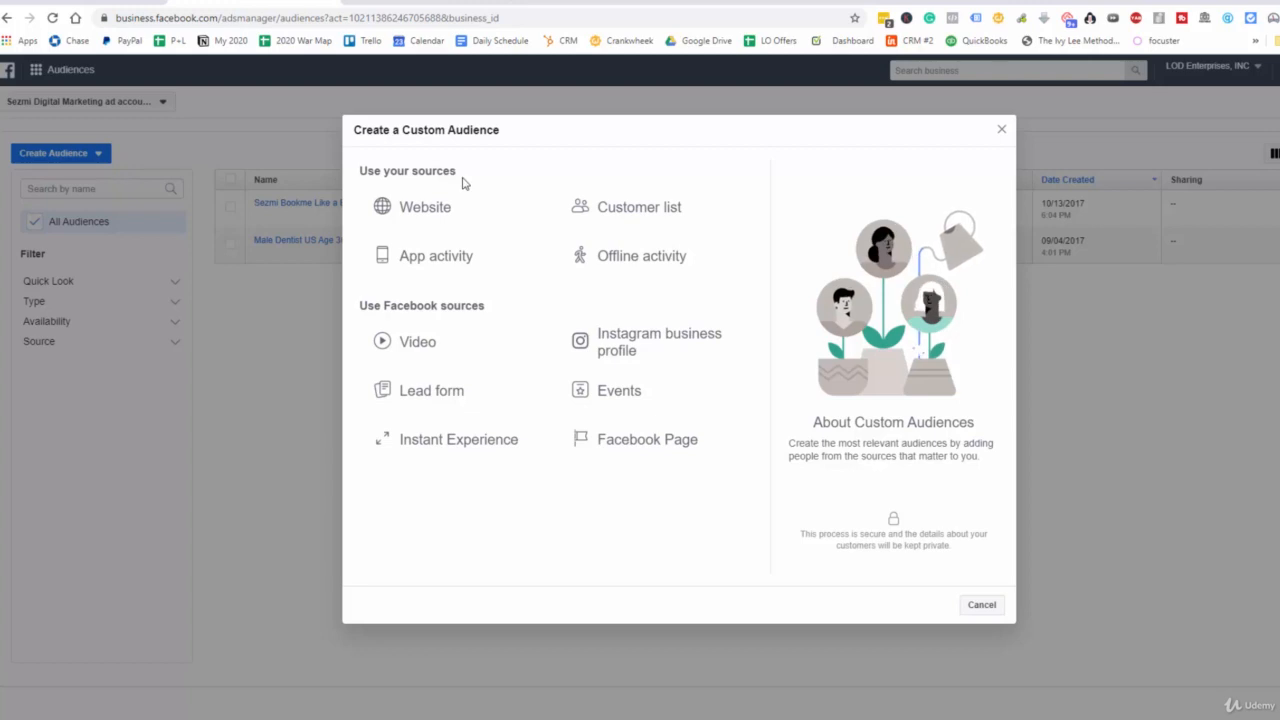
mouse_move(604, 208)
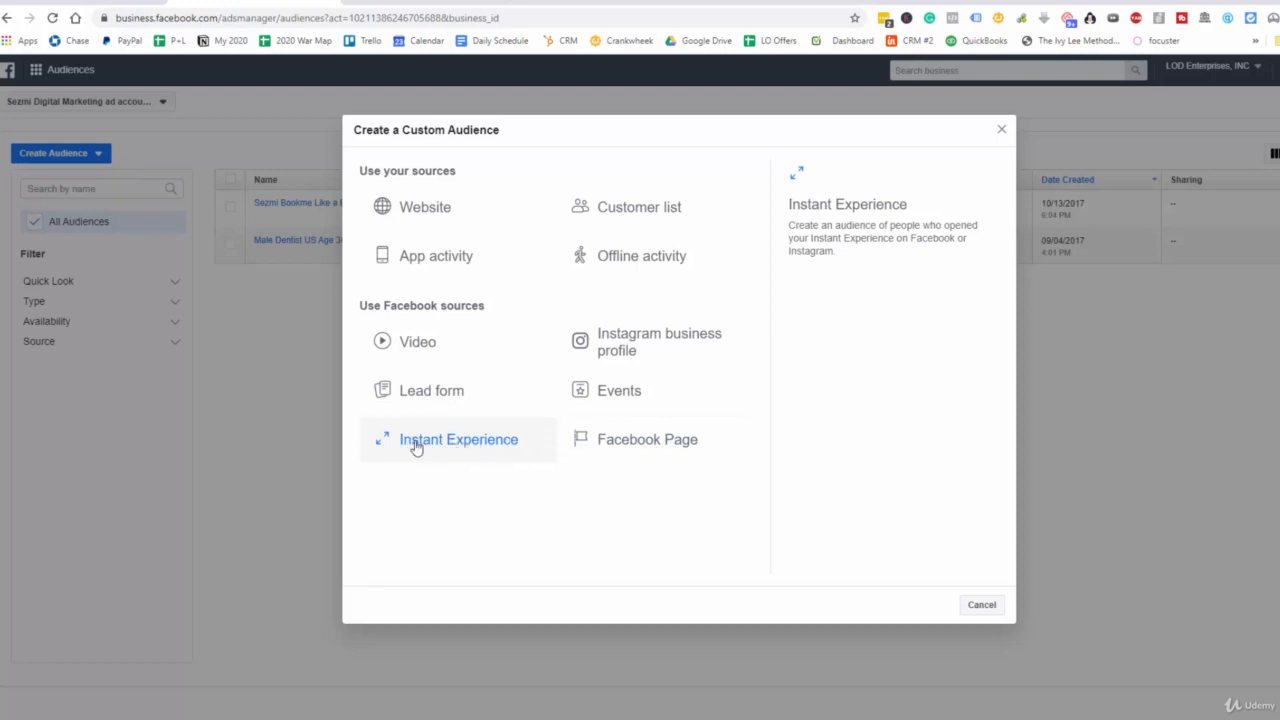
click(440, 200)
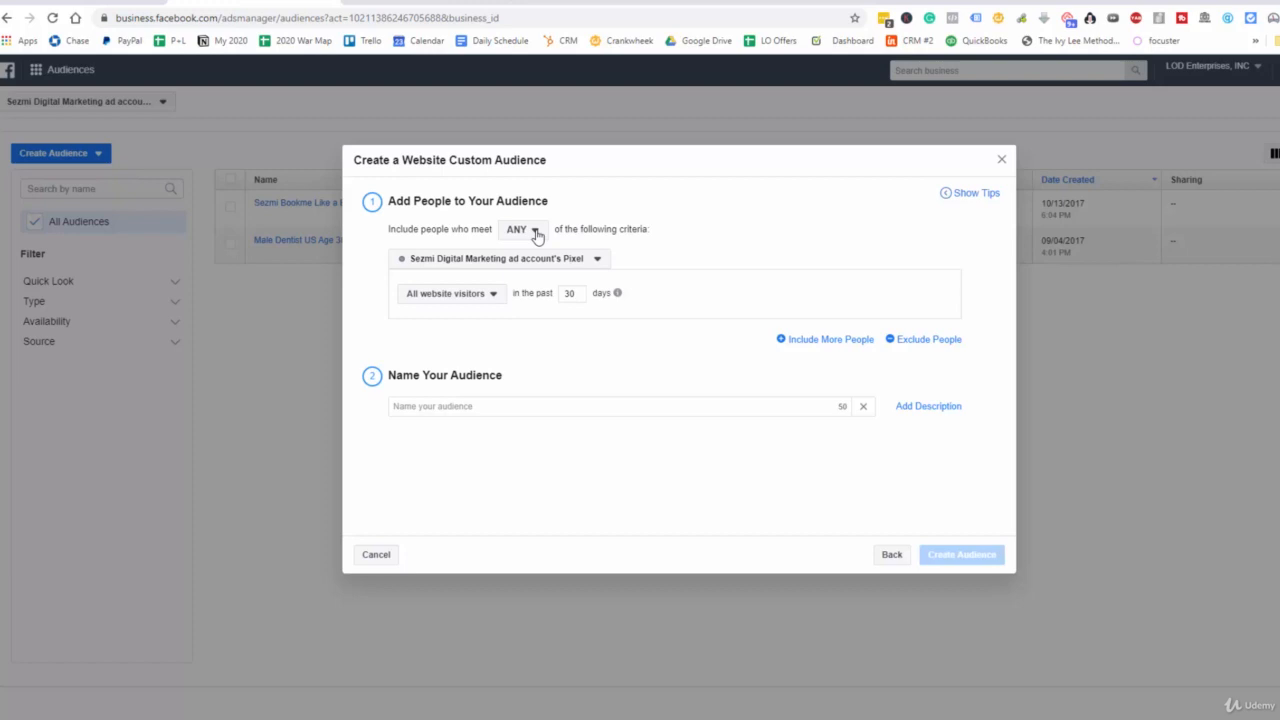
Include people who visited specific web pages whose URL contains website.com/dentalimplant.
click(480, 298)
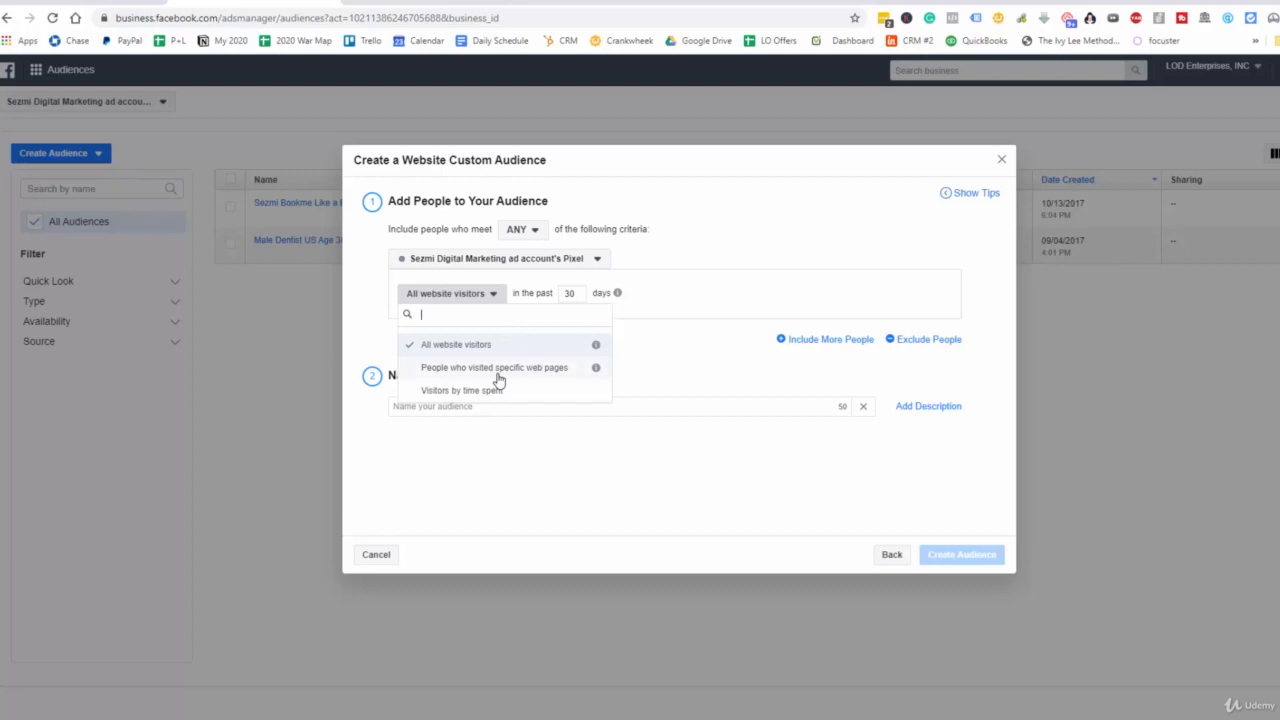
click(497, 369)
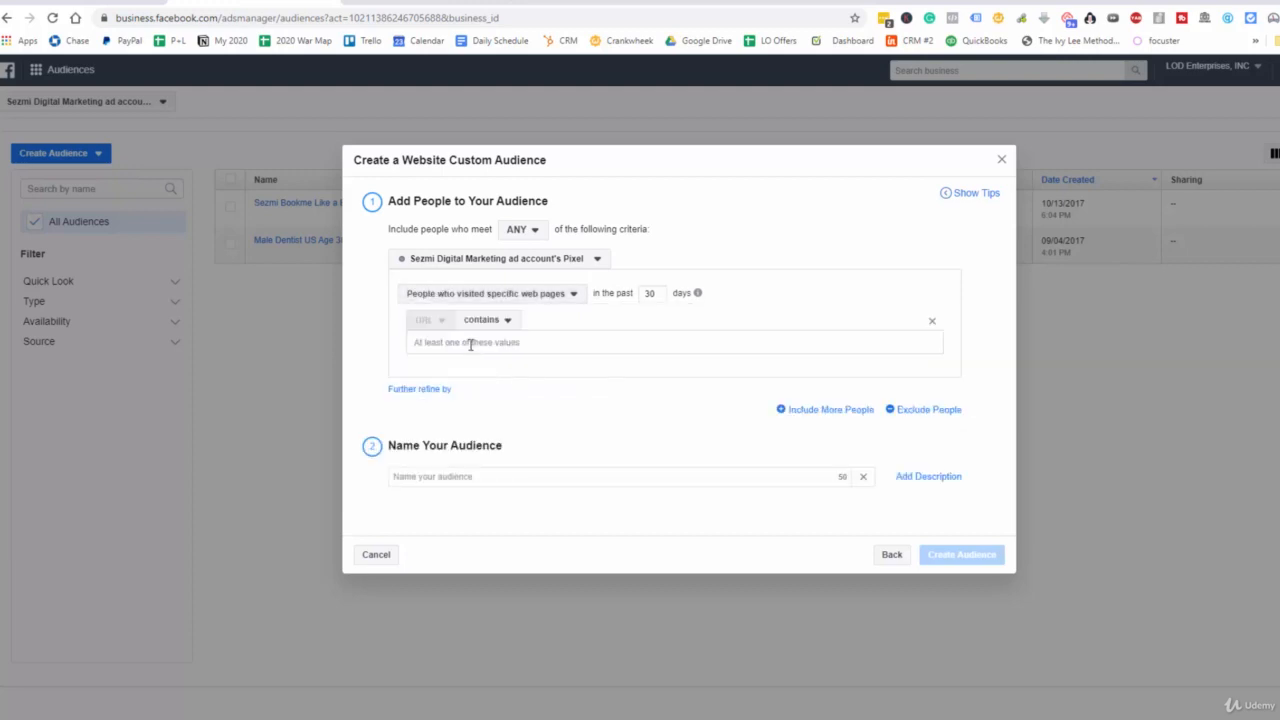
click(470, 343)
text(website.com/)
text(thanks)
key(Return)
text(website.com/dentalimplant)
key(Return)
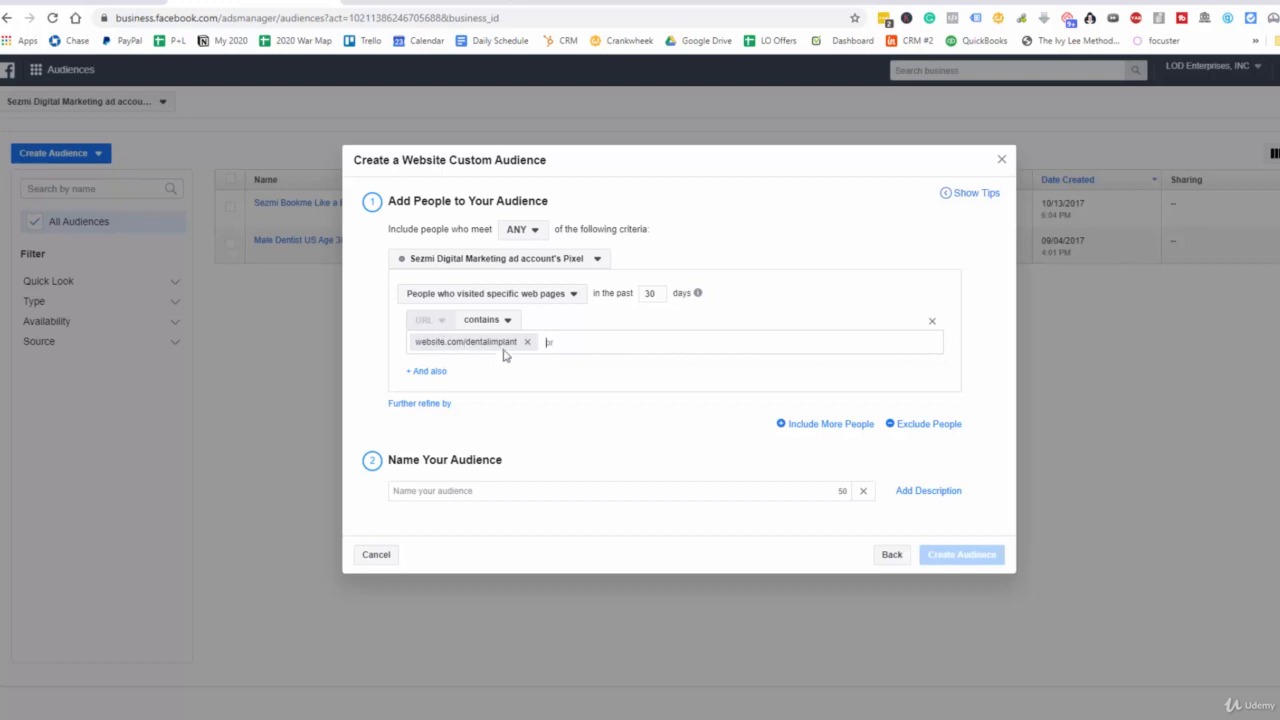
Exclude people who visited specific web pages whose URL contains website.com/dentalimplant/thankyou.
click(910, 425)
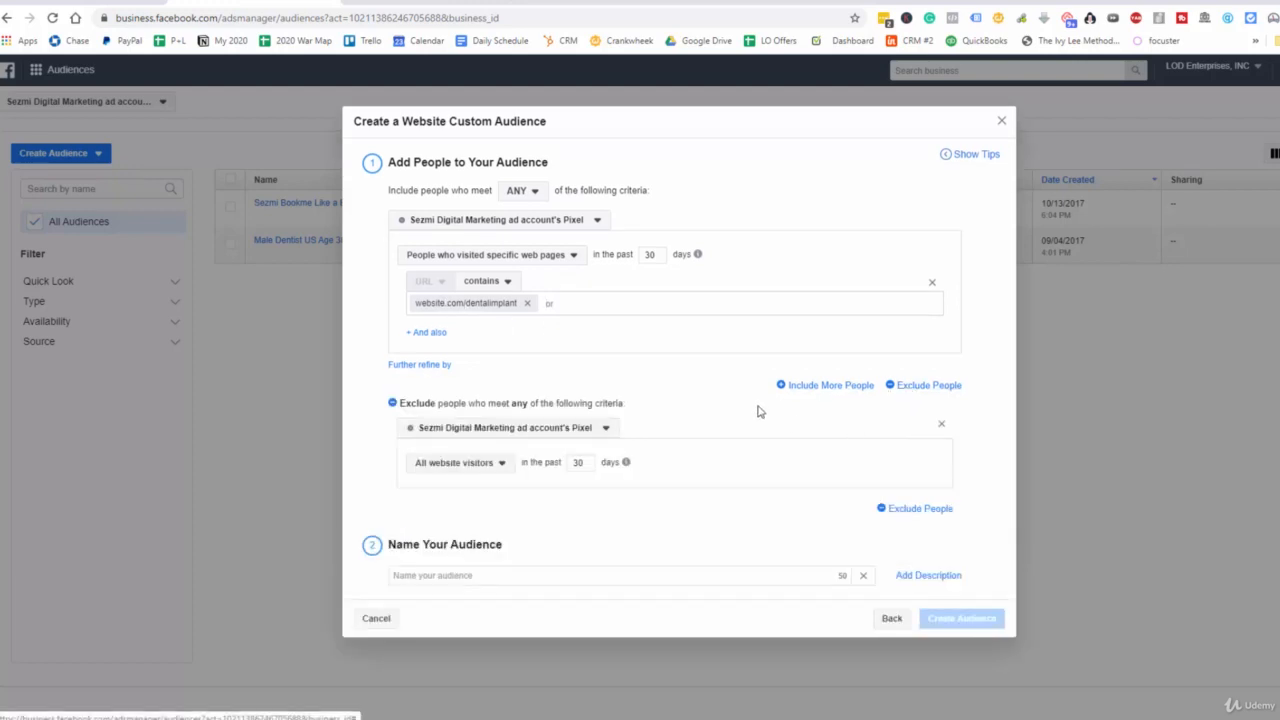
click(487, 465)
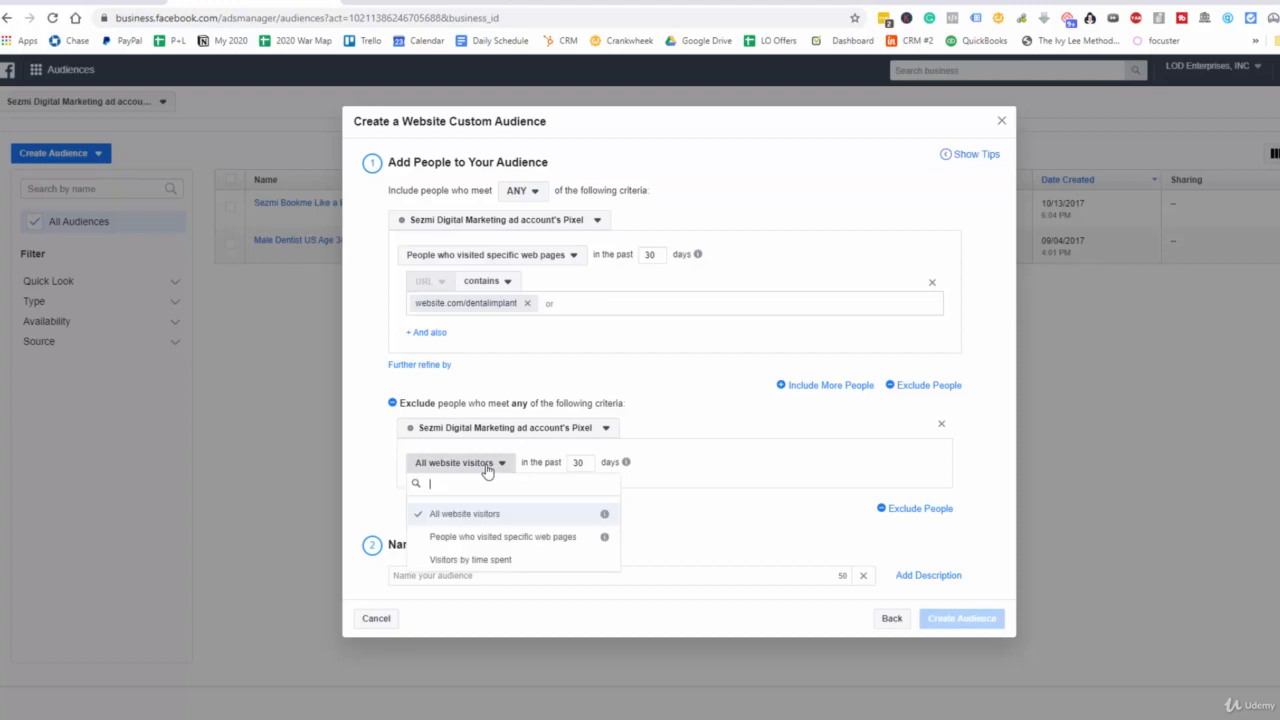
click(477, 536)
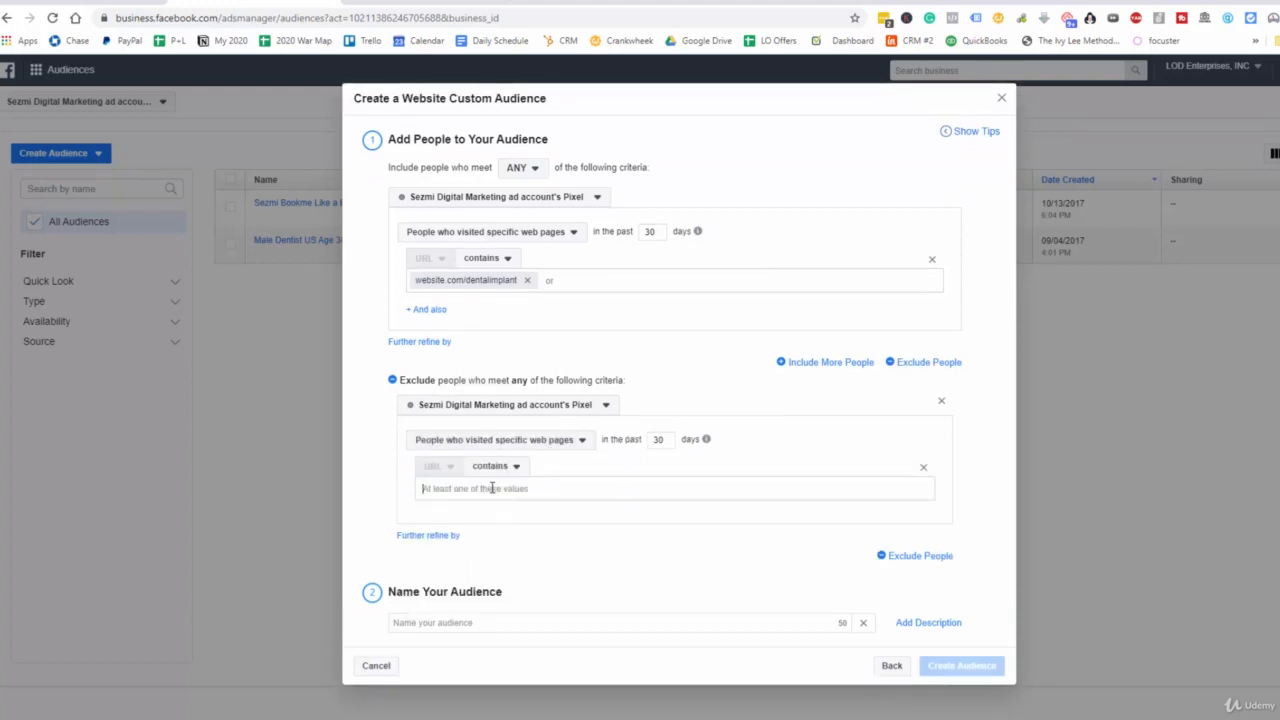
text(website.com/dentalimplant/thank)
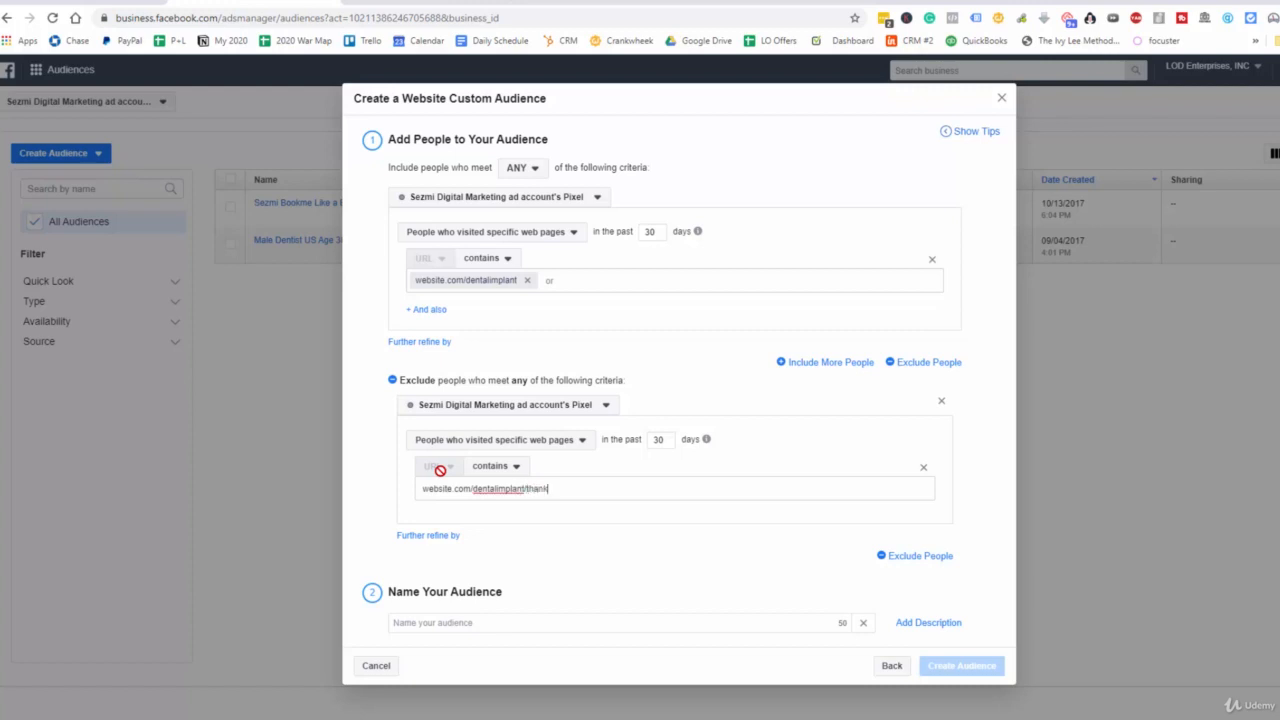
text(you)
key(Return)
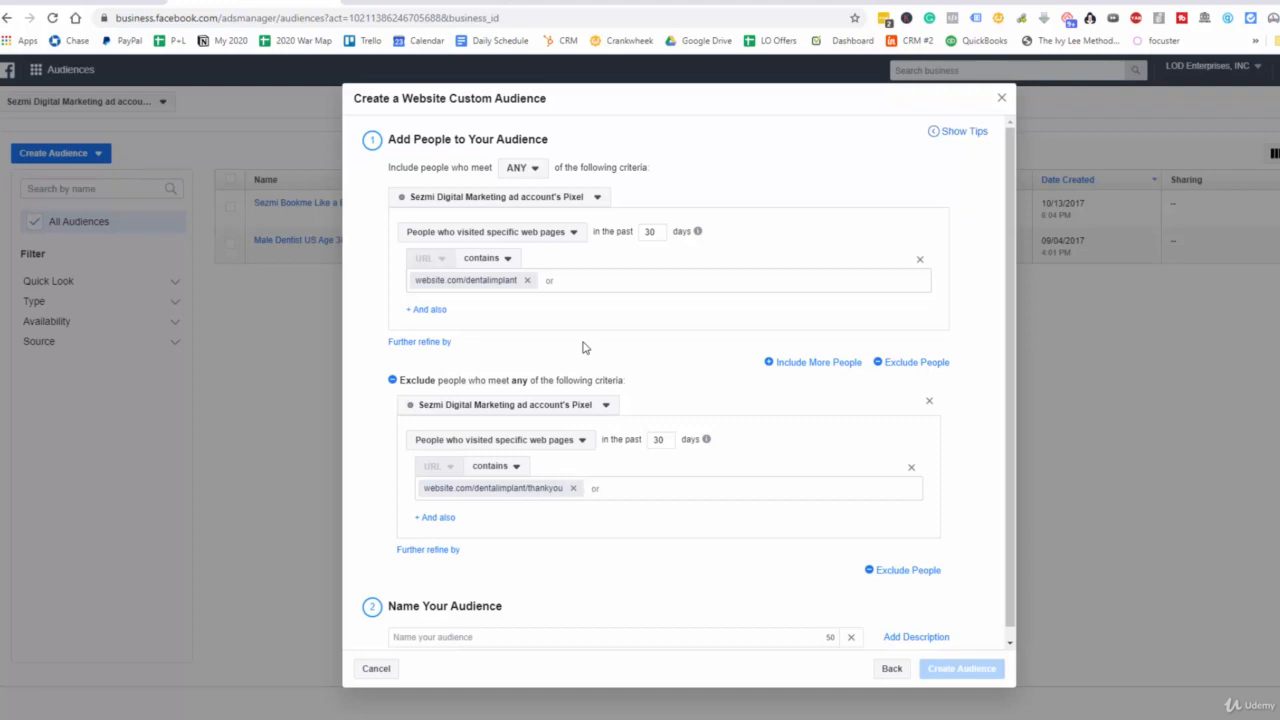
Name the website audience "Dental Implant Audience (did not submit)" and try to create it.
click(654, 231)
scroll(665, 258, down, 1)
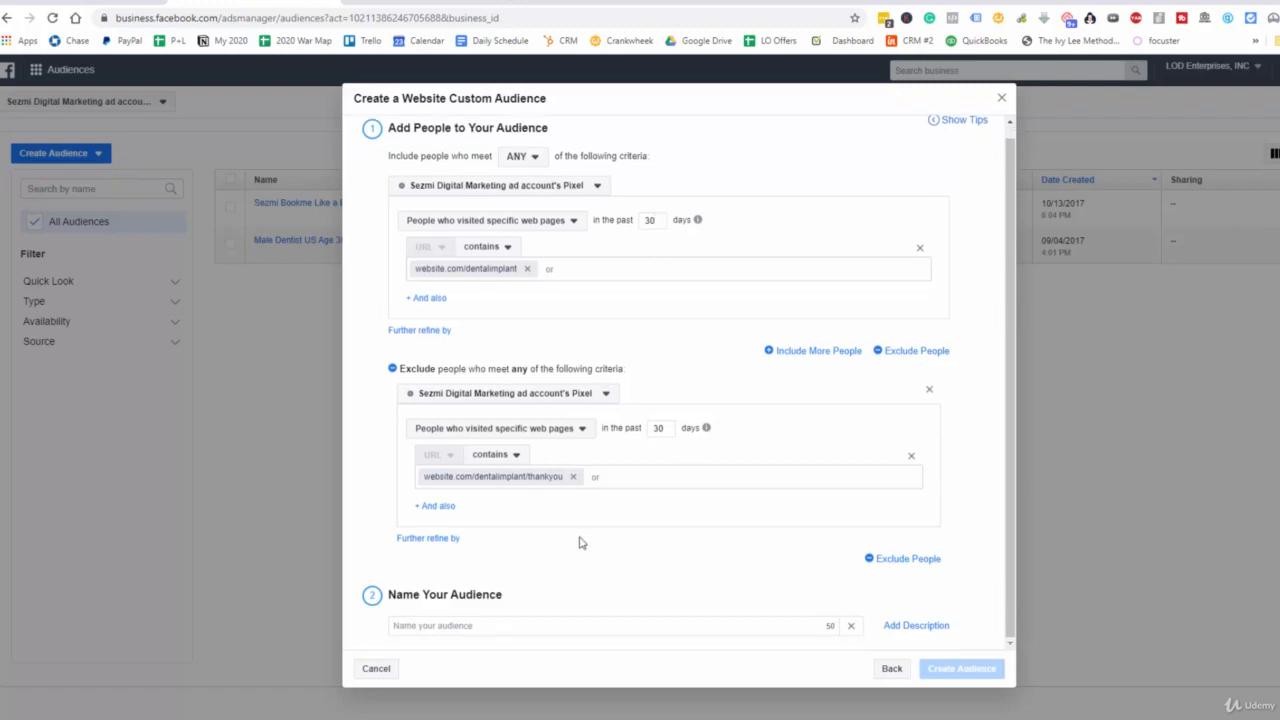
click(536, 623)
text(D)
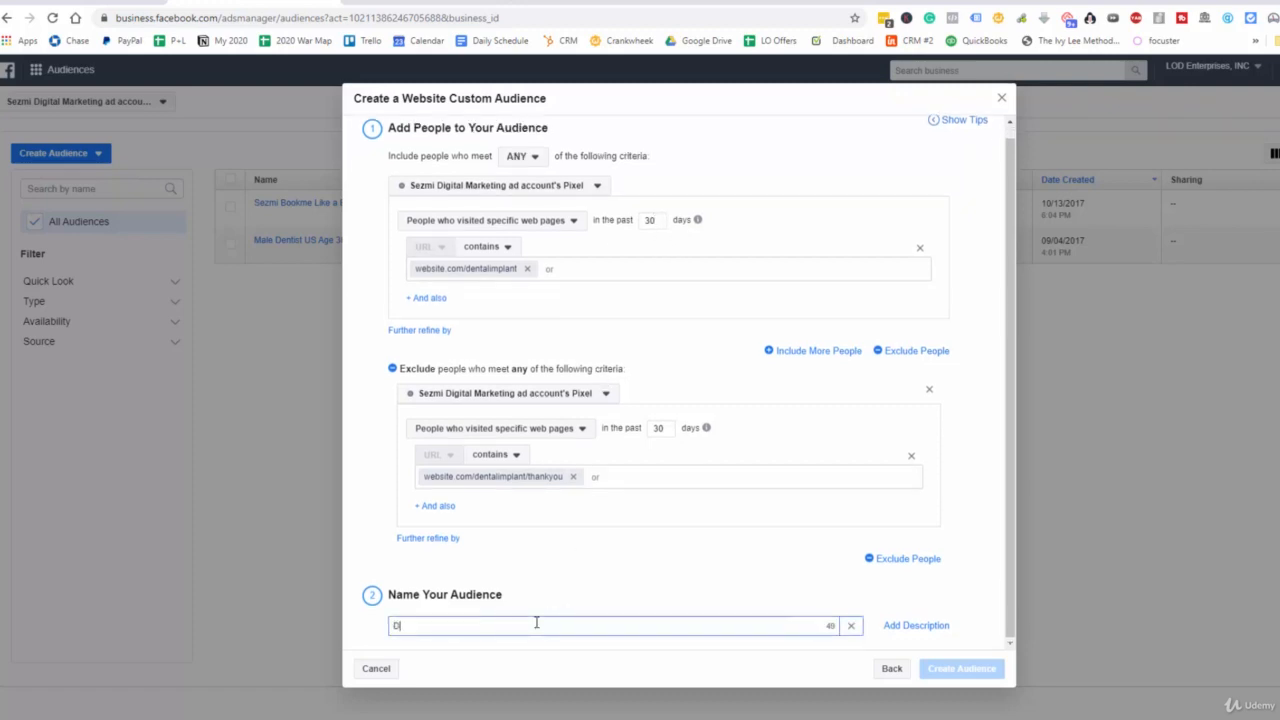
text(ental Implant)
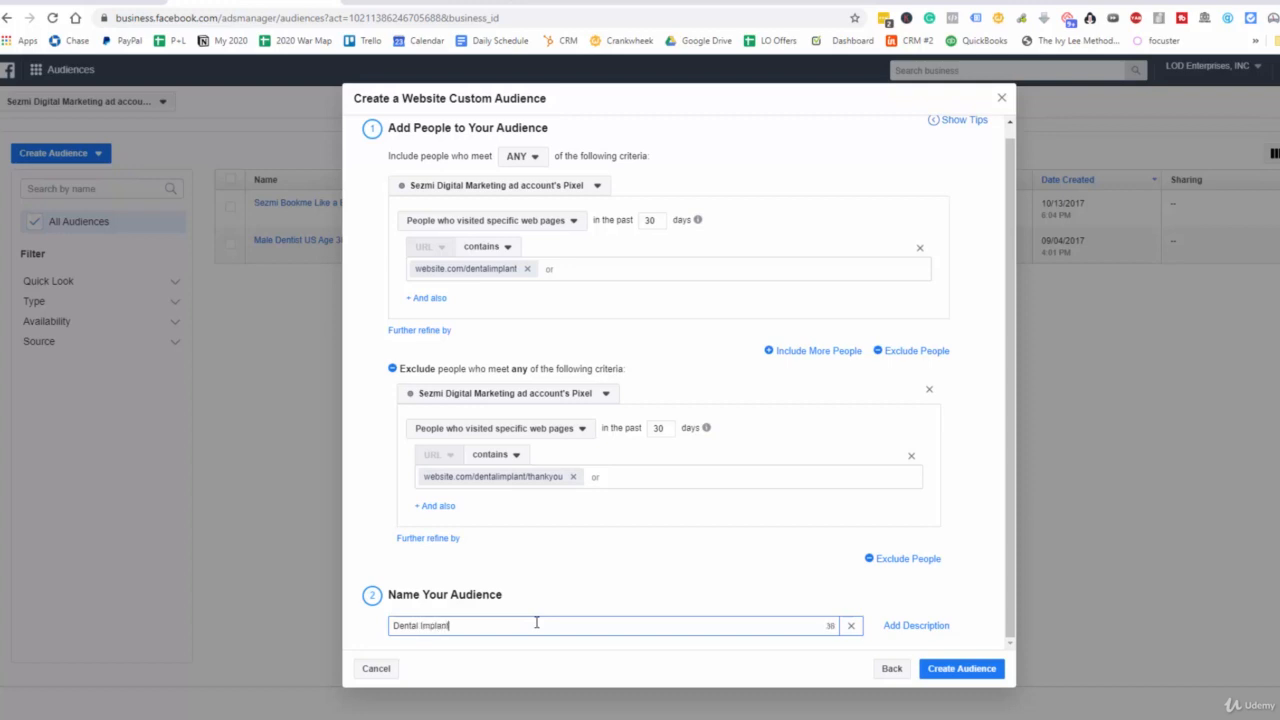
text( Audience (did not submit))
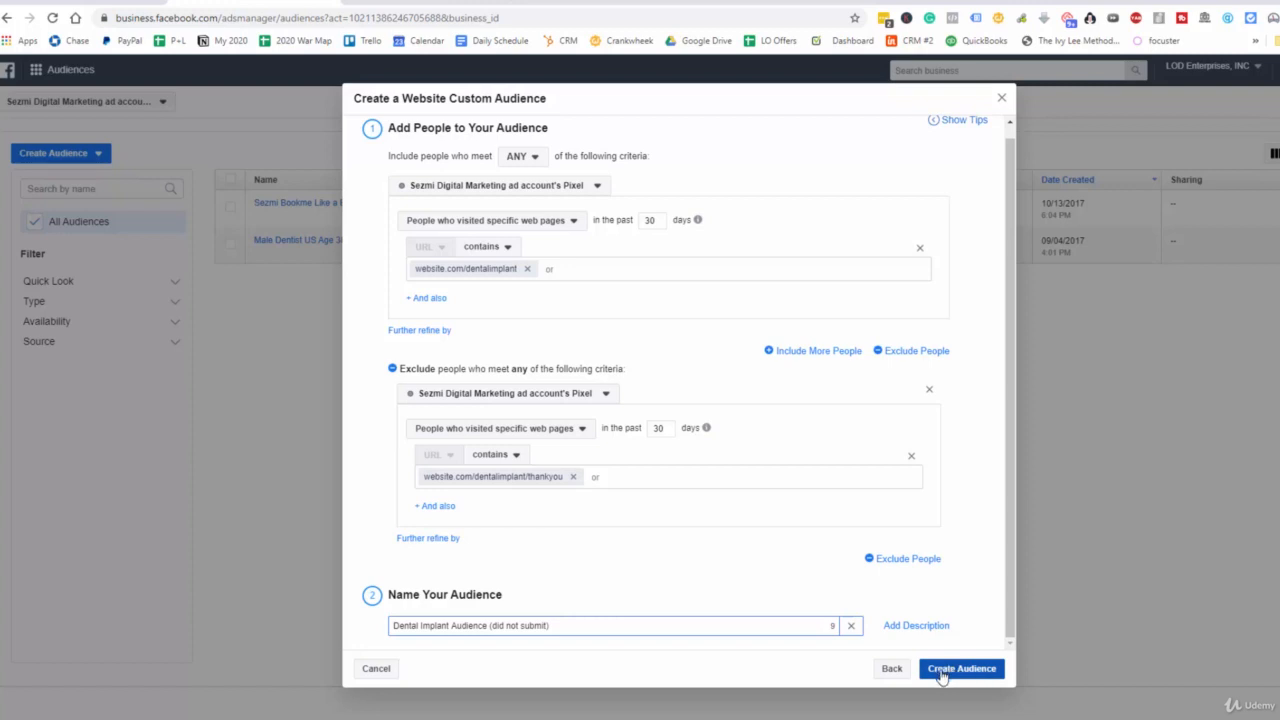
scroll(935, 580, up, 1)
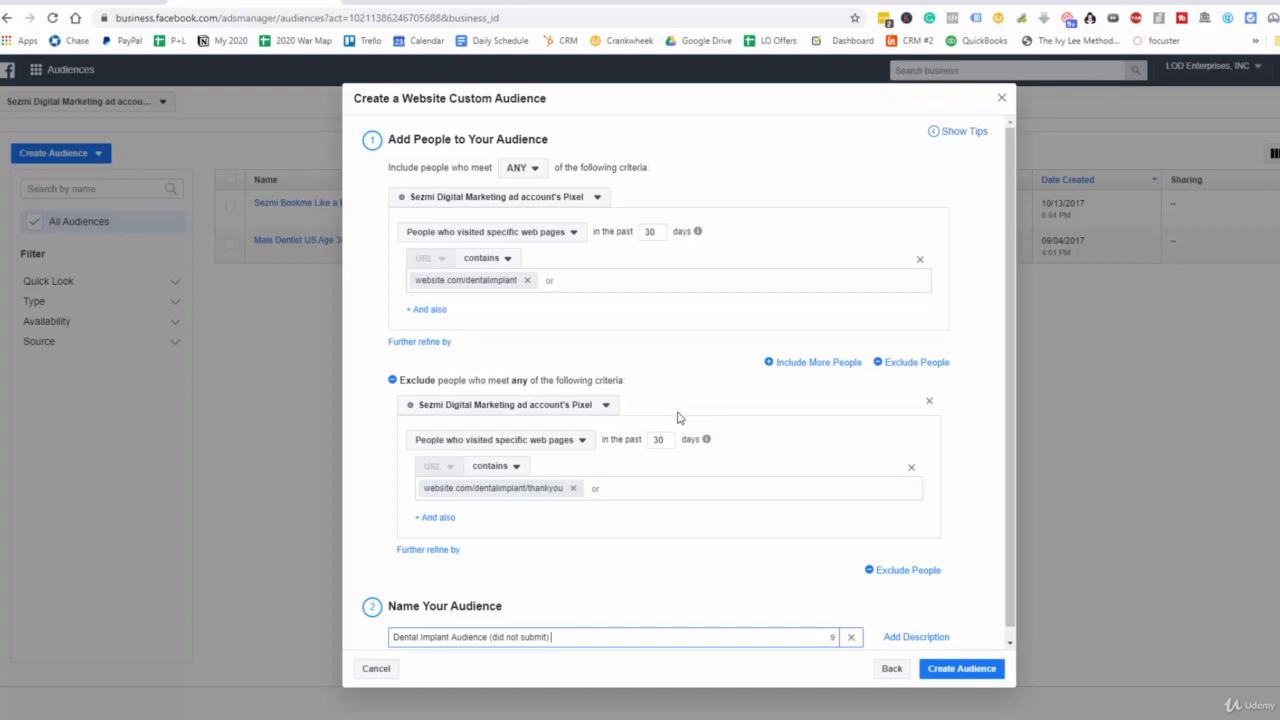
click(948, 677)
Switch the audience source to a customer list and review the main, additional and value identifiers it can contain.
click(889, 669)
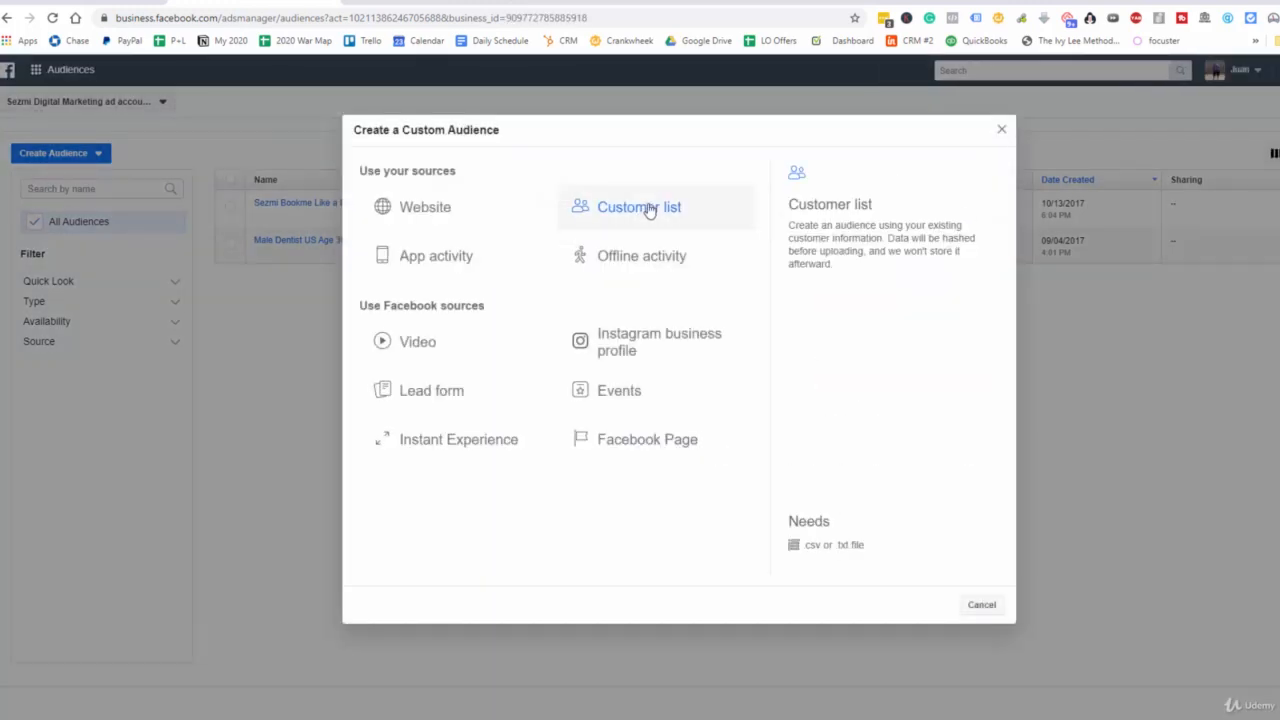
click(650, 209)
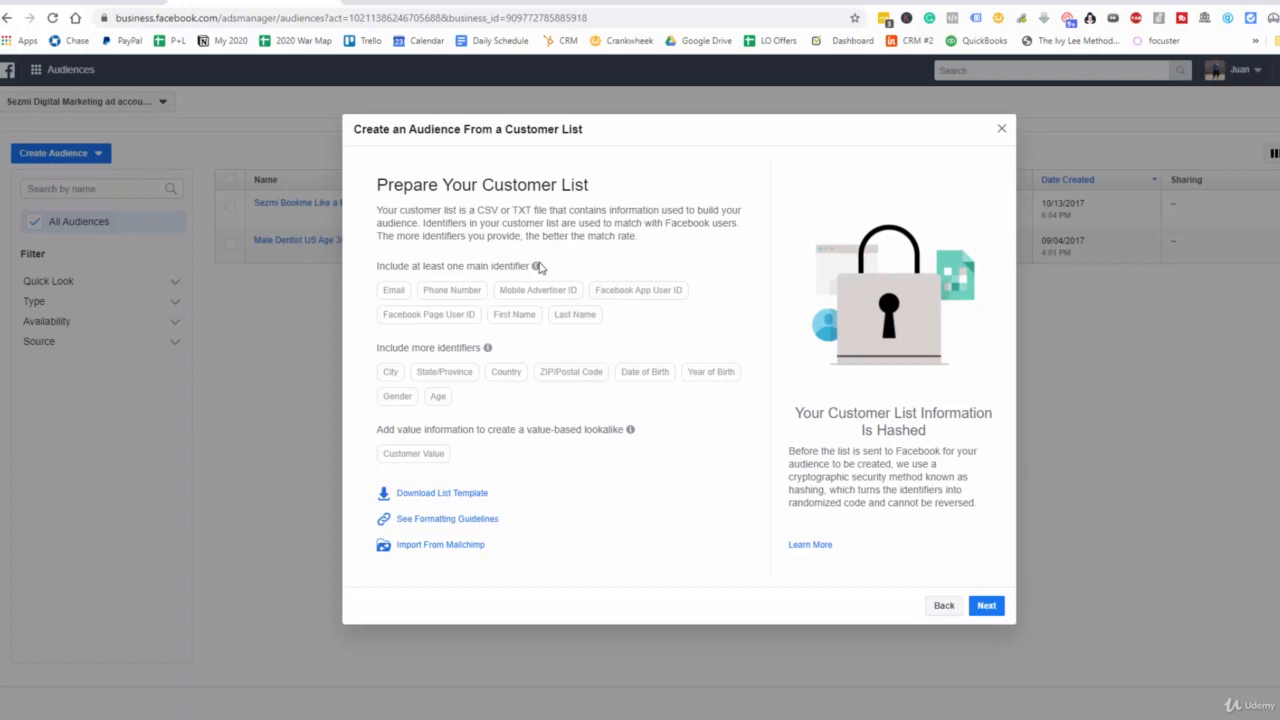
mouse_move(537, 266)
mouse_move(402, 289)
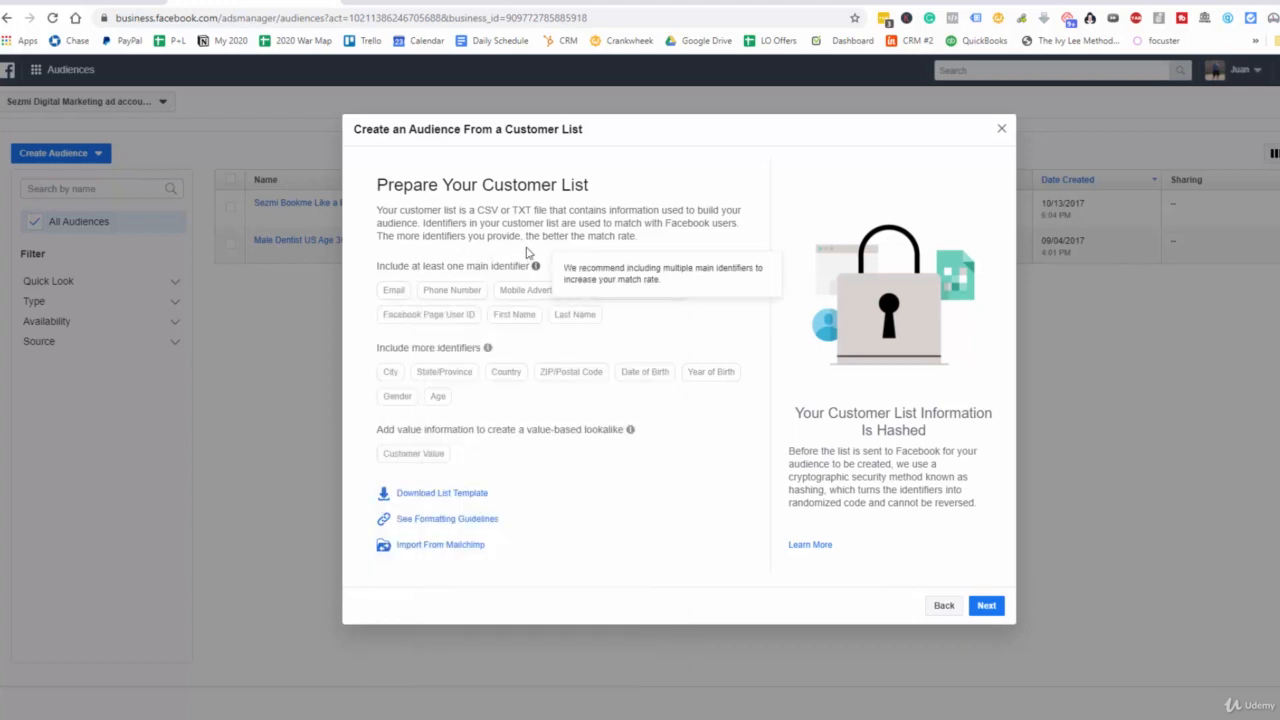
mouse_move(567, 322)
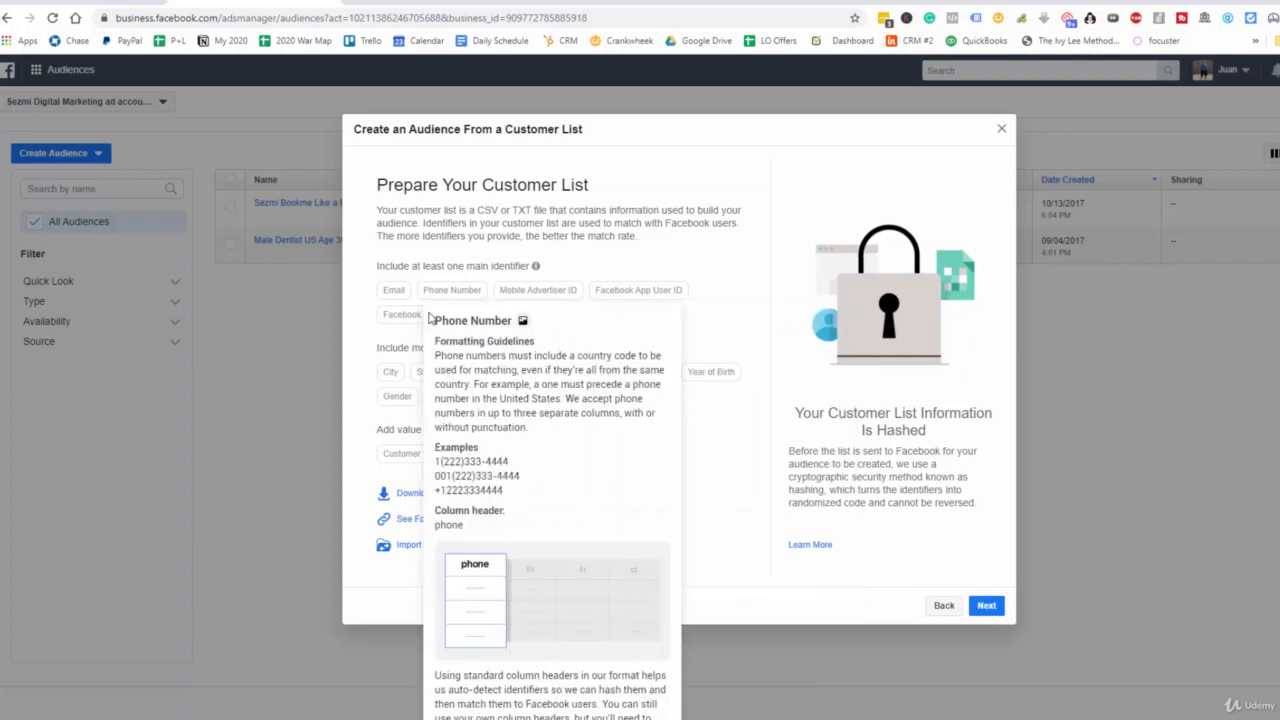
mouse_move(679, 294)
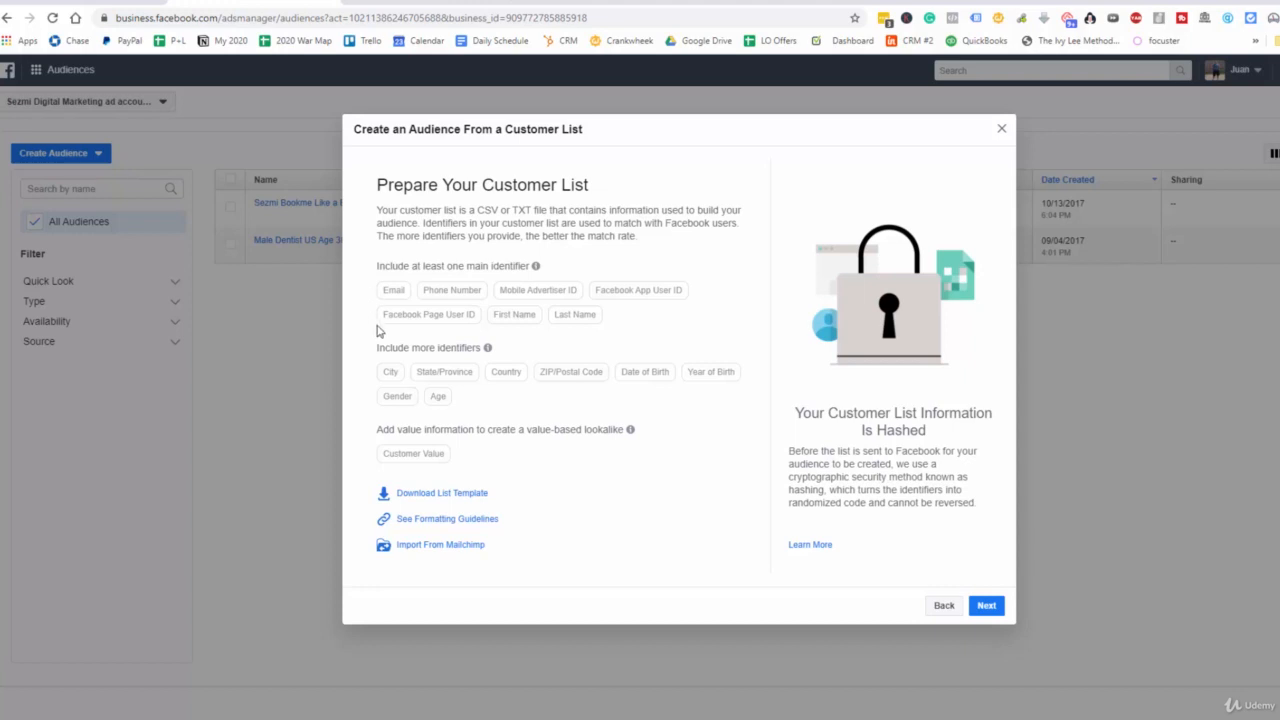
mouse_move(420, 346)
mouse_move(644, 433)
Continue with a list that has no customer value, accept the Custom Audience terms, and cancel out of the list upload.
click(974, 605)
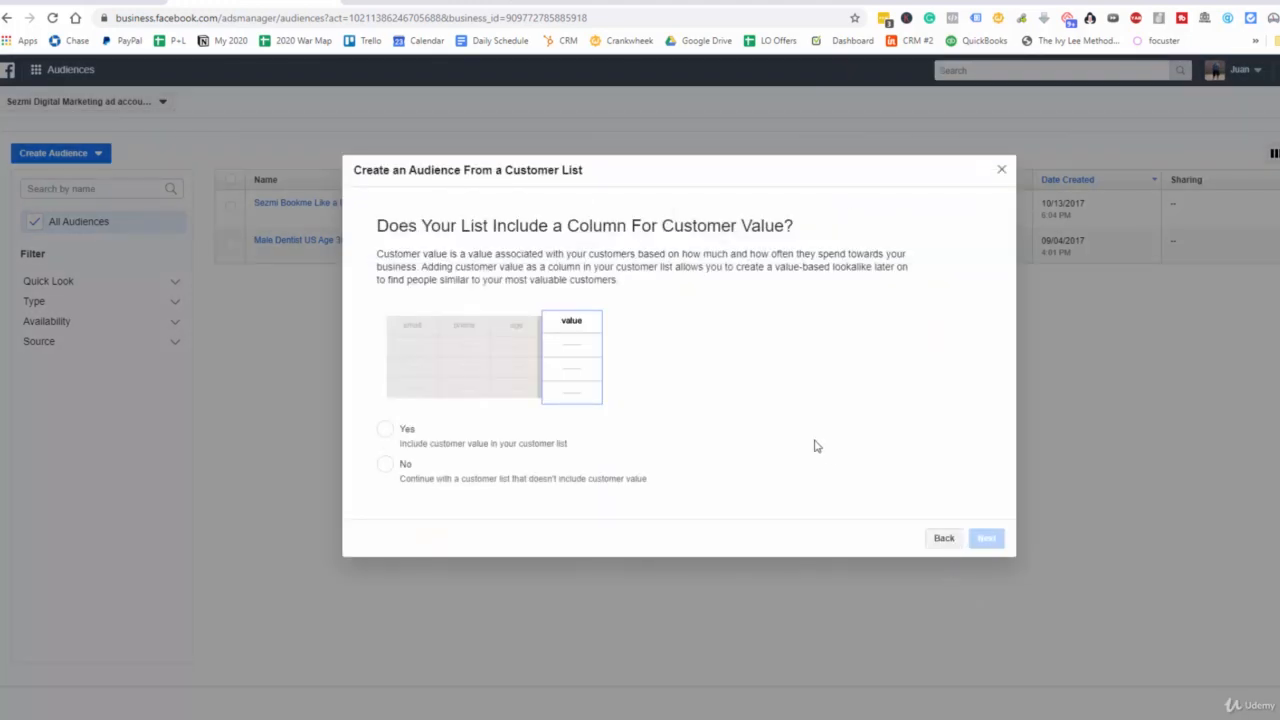
click(384, 465)
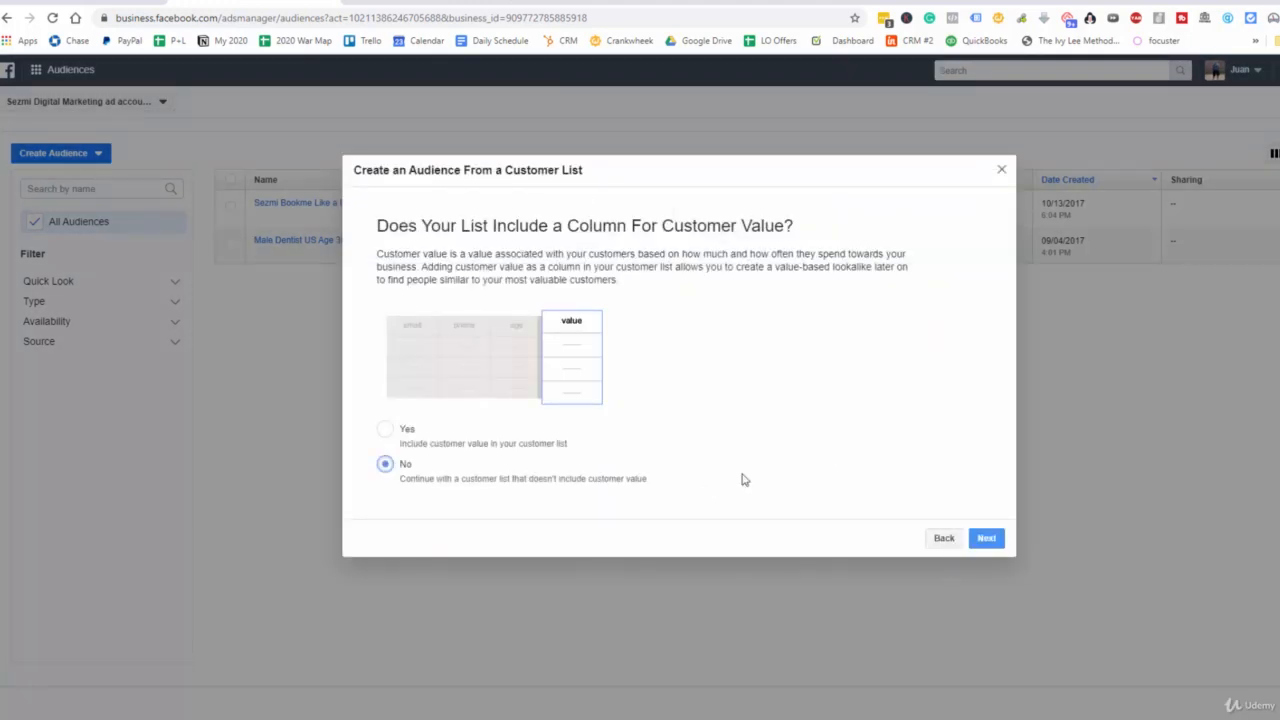
click(993, 540)
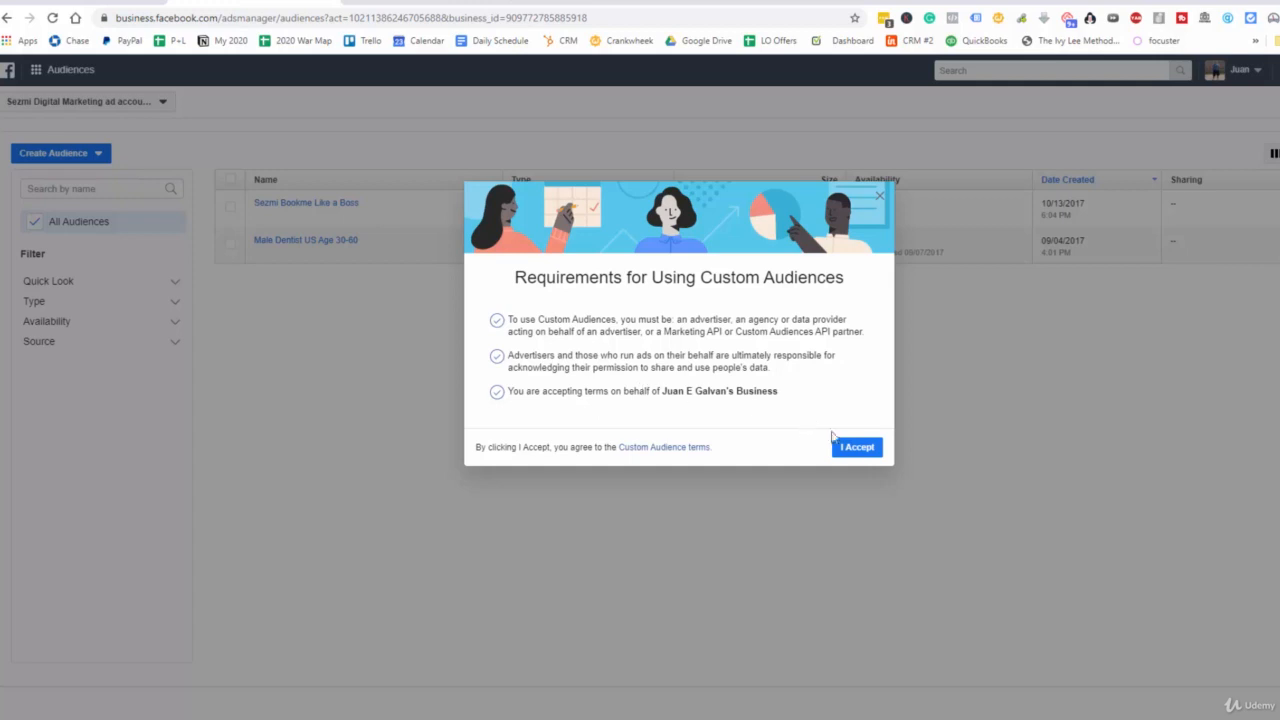
click(867, 452)
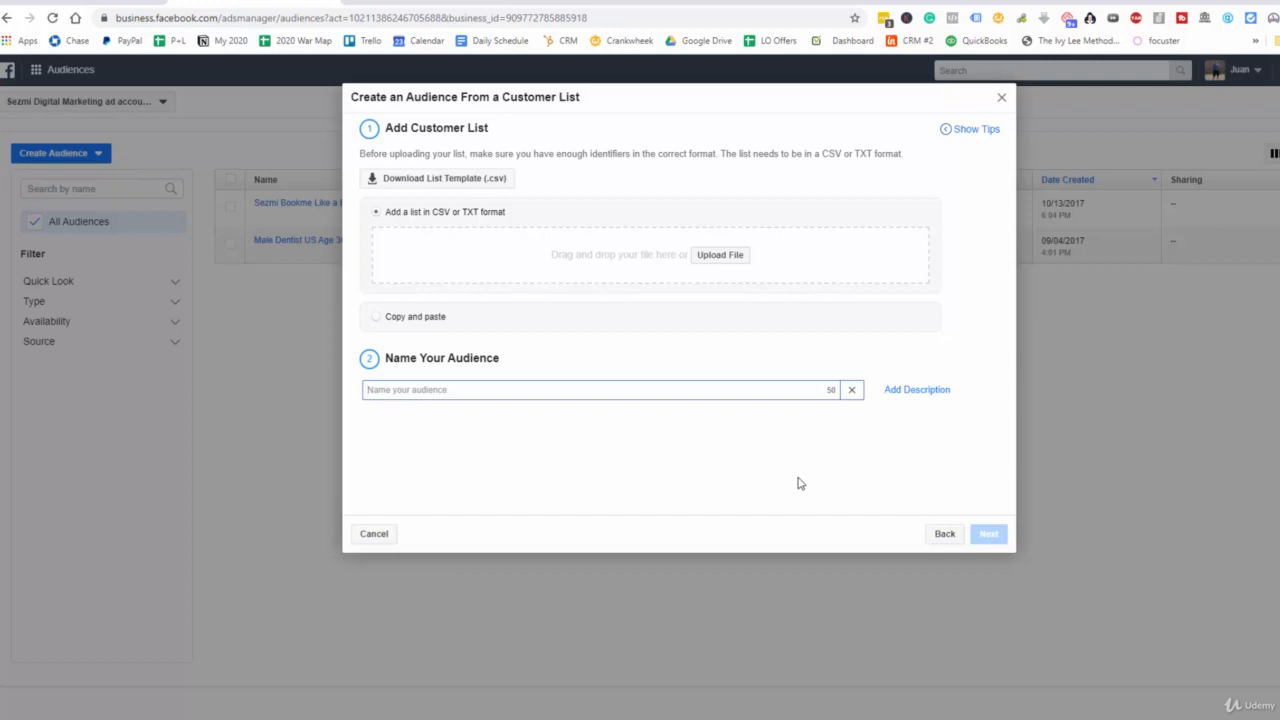
click(385, 533)
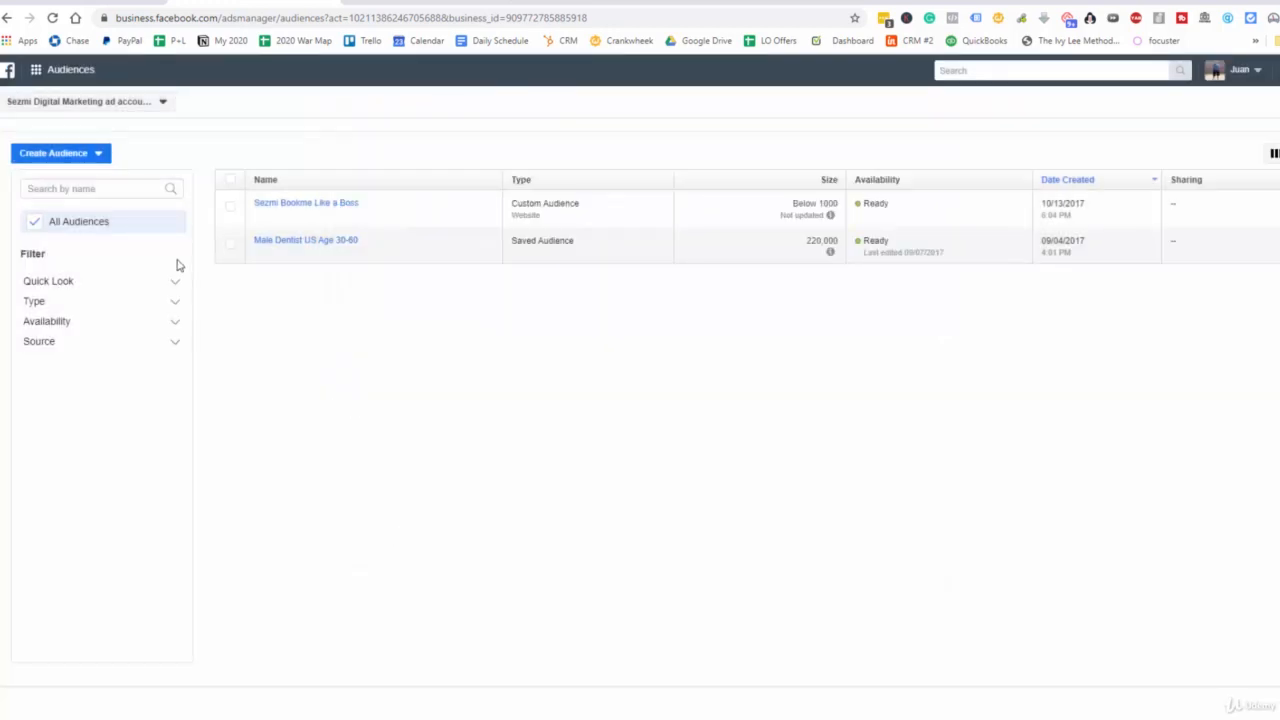
Start a new custom audience that uses video engagement as its source.
click(88, 156)
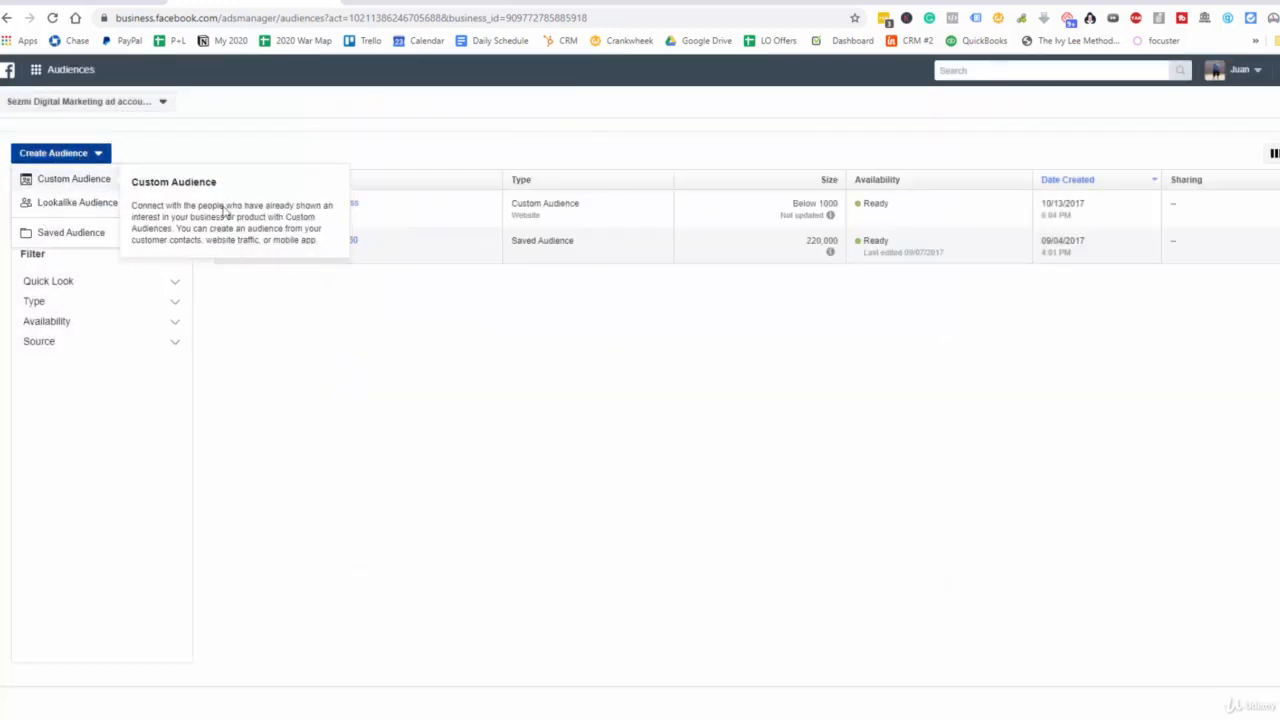
click(55, 180)
click(467, 338)
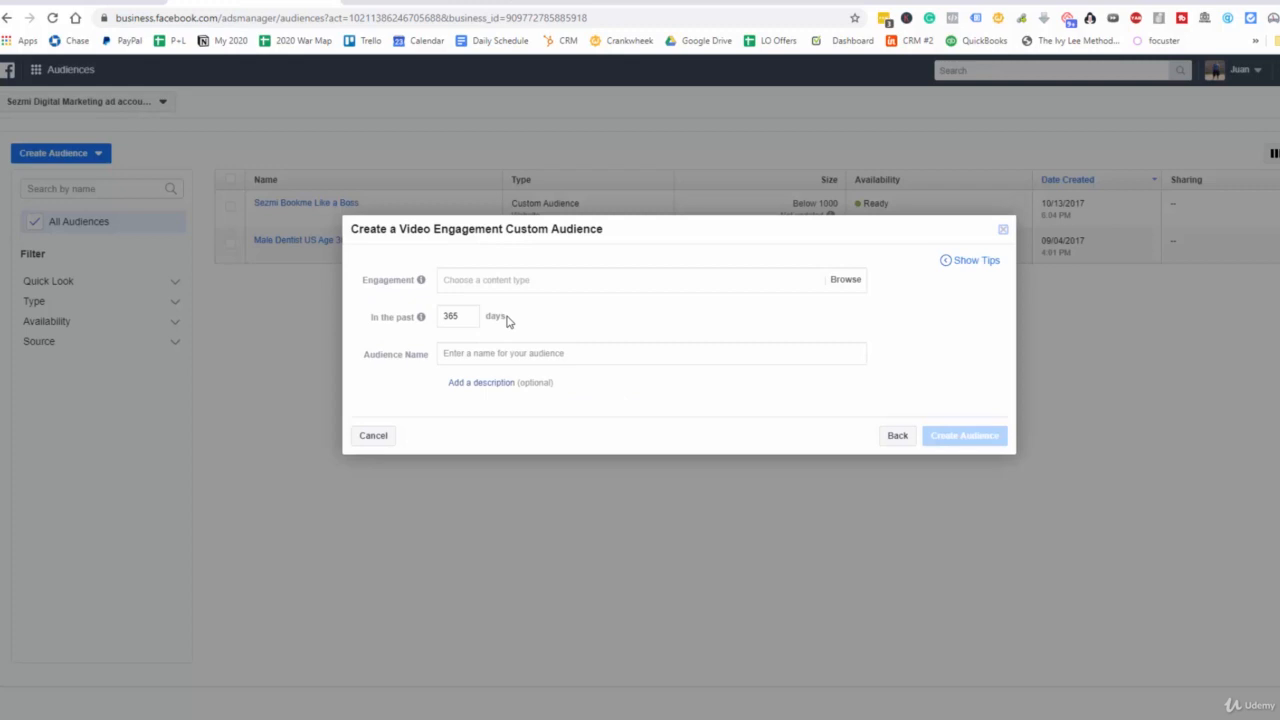
Set the video audience to the past 30 days and target people who have watched 75% of the video.
double_click(452, 316)
text(30)
click(769, 283)
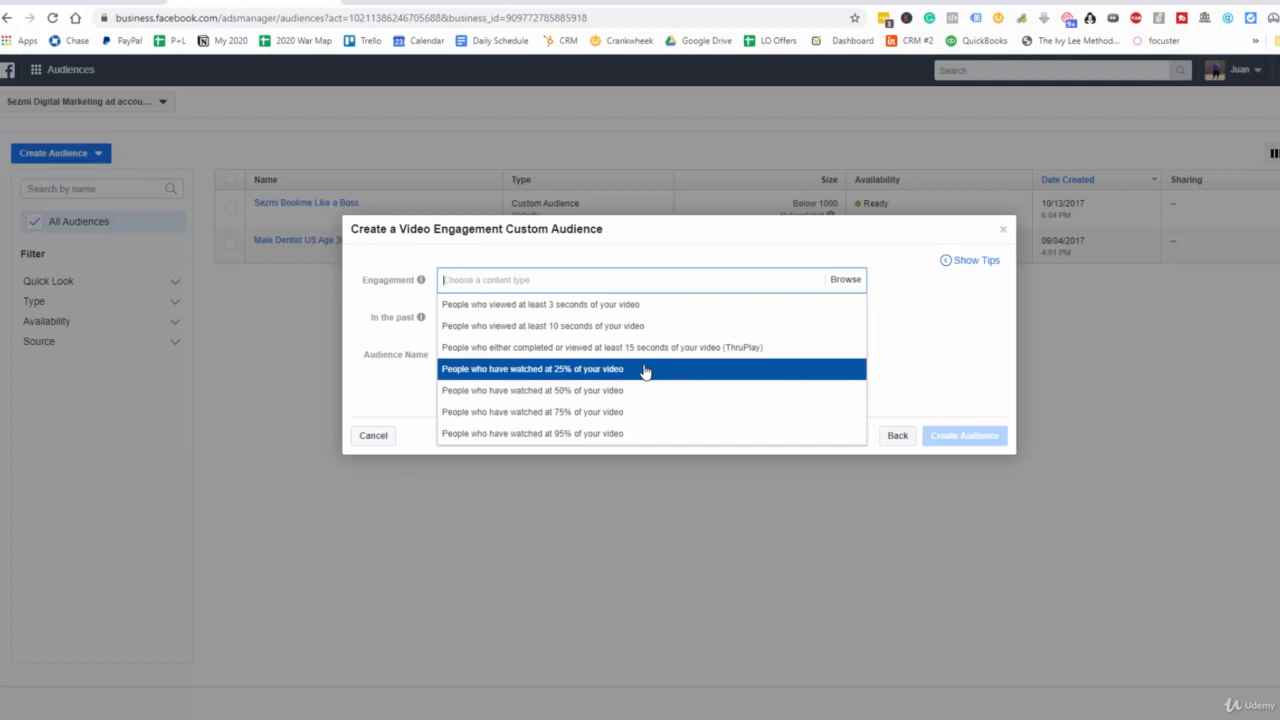
click(600, 412)
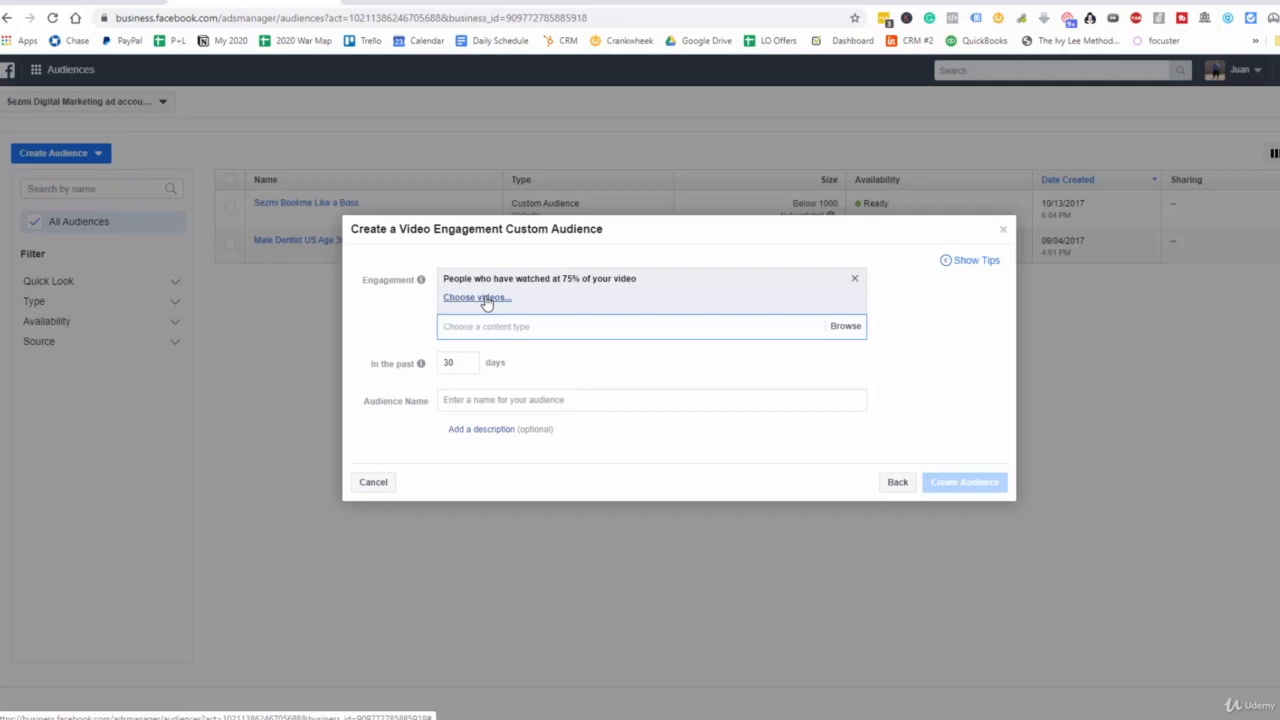
click(520, 323)
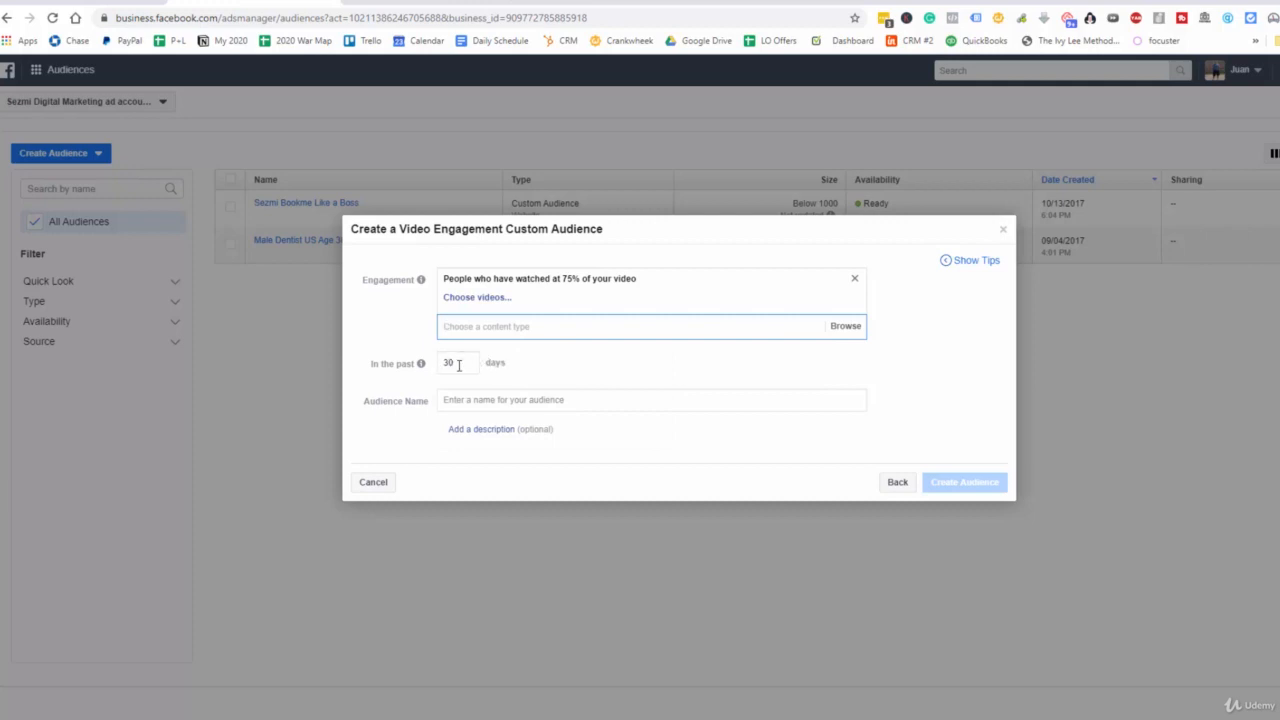
Name the audience "Dental Implant audience 75% VV" and check which page videos can be chosen, without selecting any.
click(463, 403)
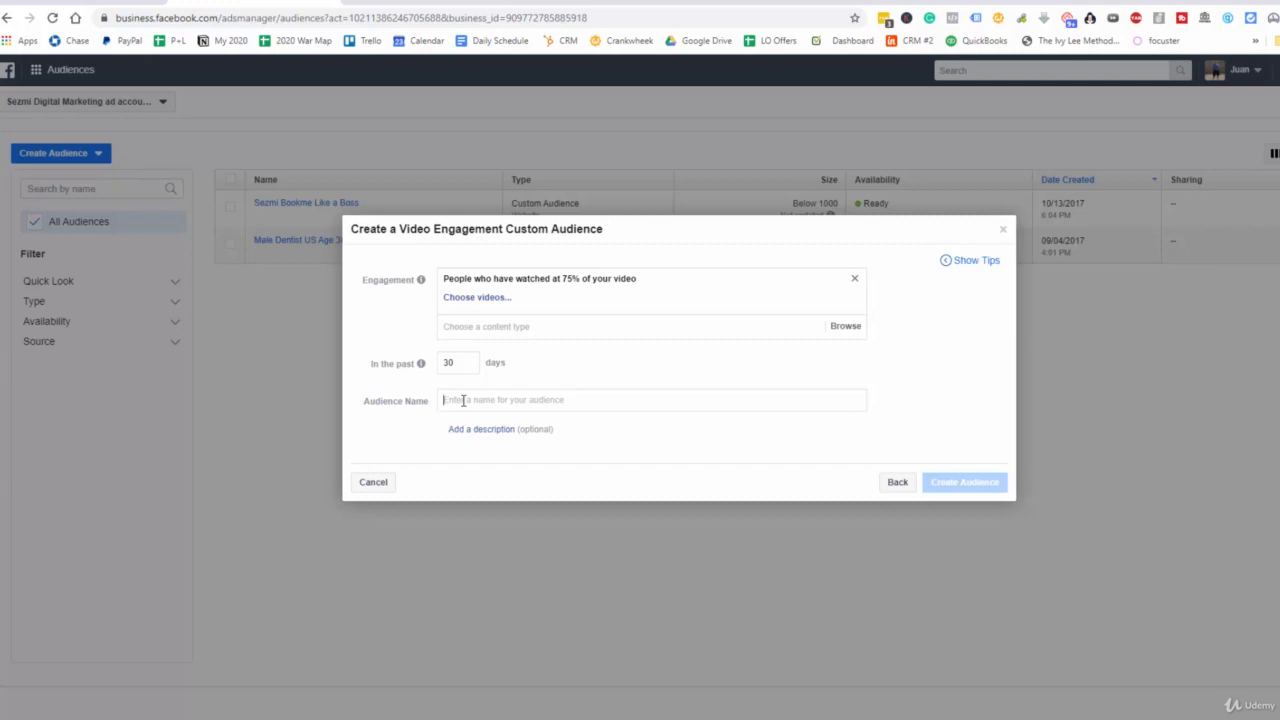
text(Dental Implant audience 75%VV)
key(Left)
key(Left)
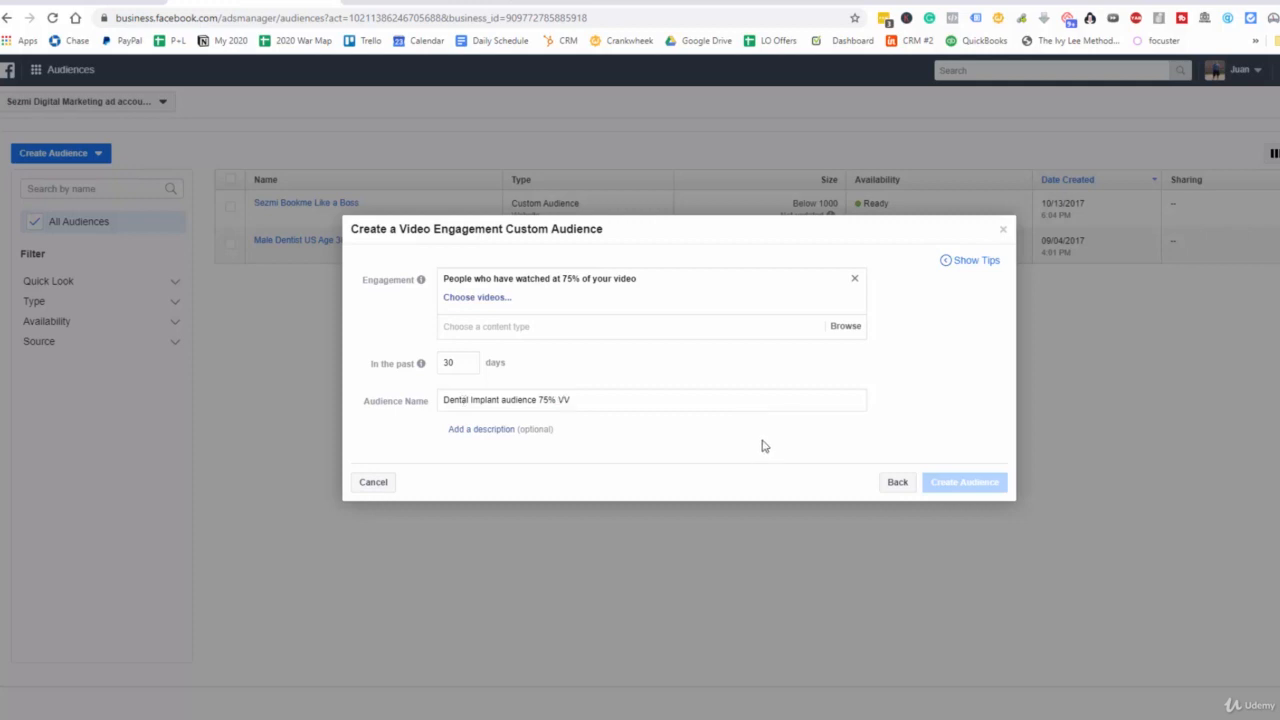
click(475, 300)
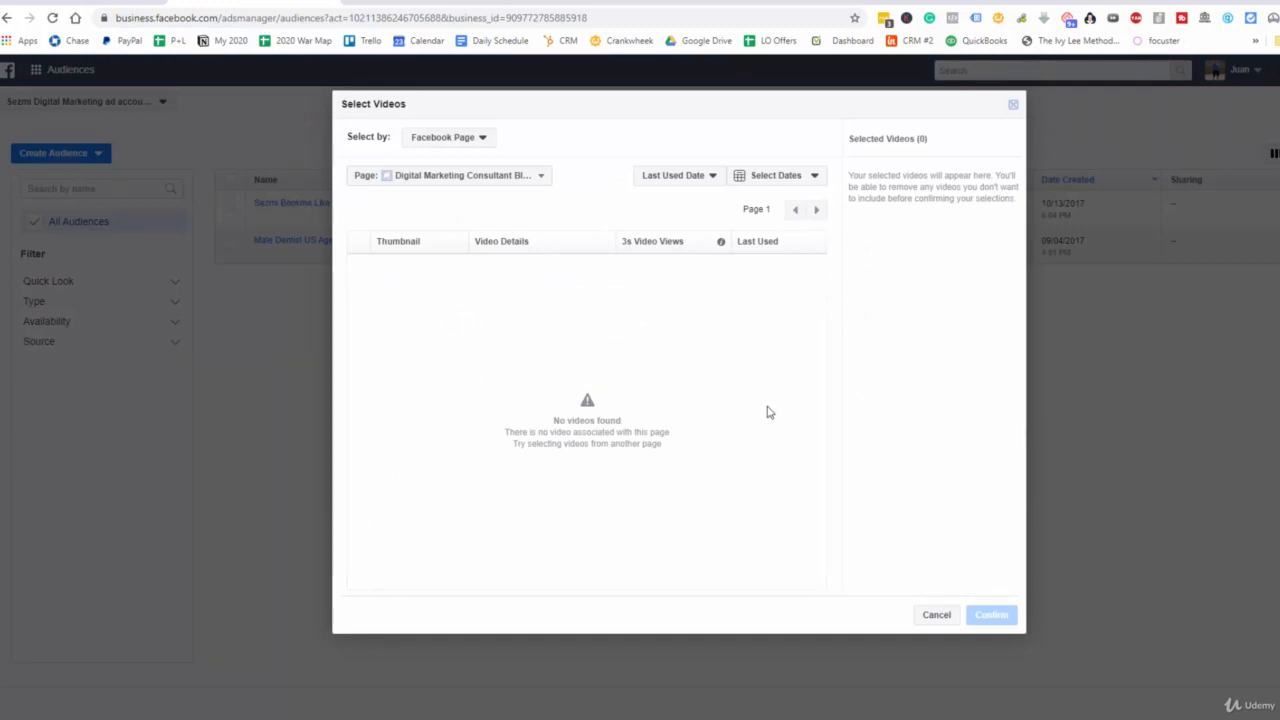
click(940, 615)
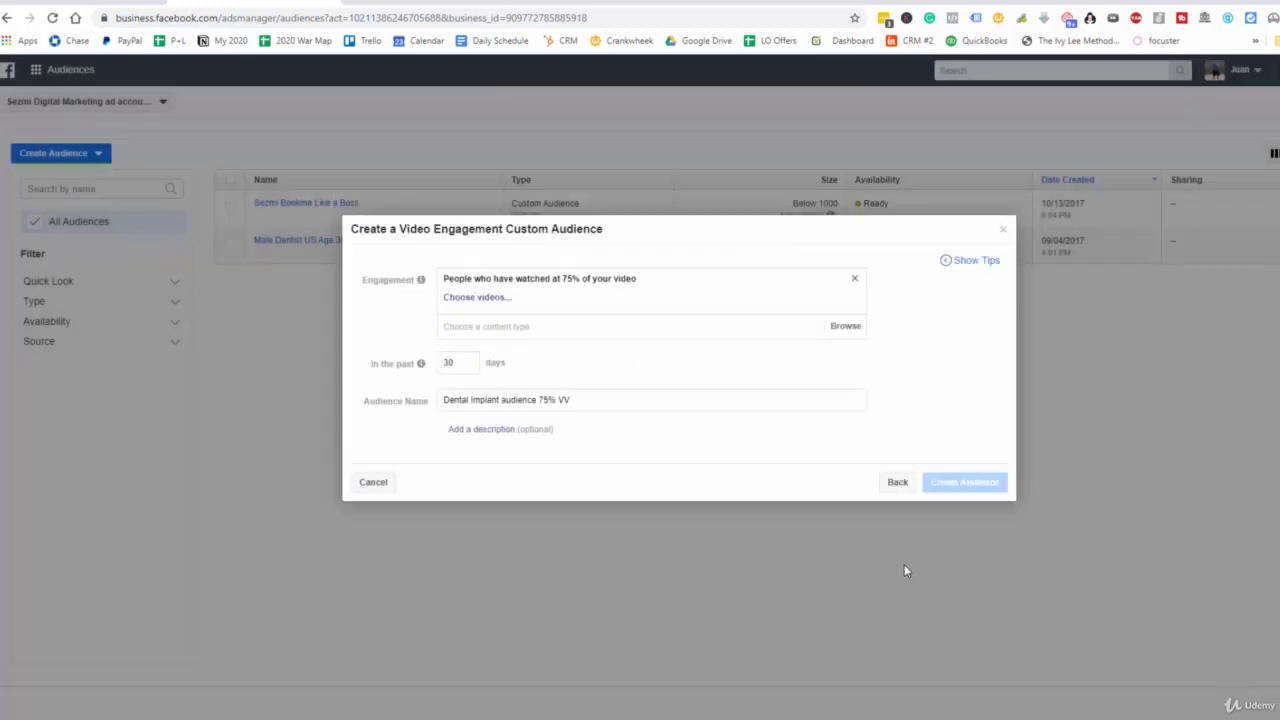
Leave the video audience and start an Instagram business profile audience of people who engaged with any post or ad in the past 30 days.
click(898, 484)
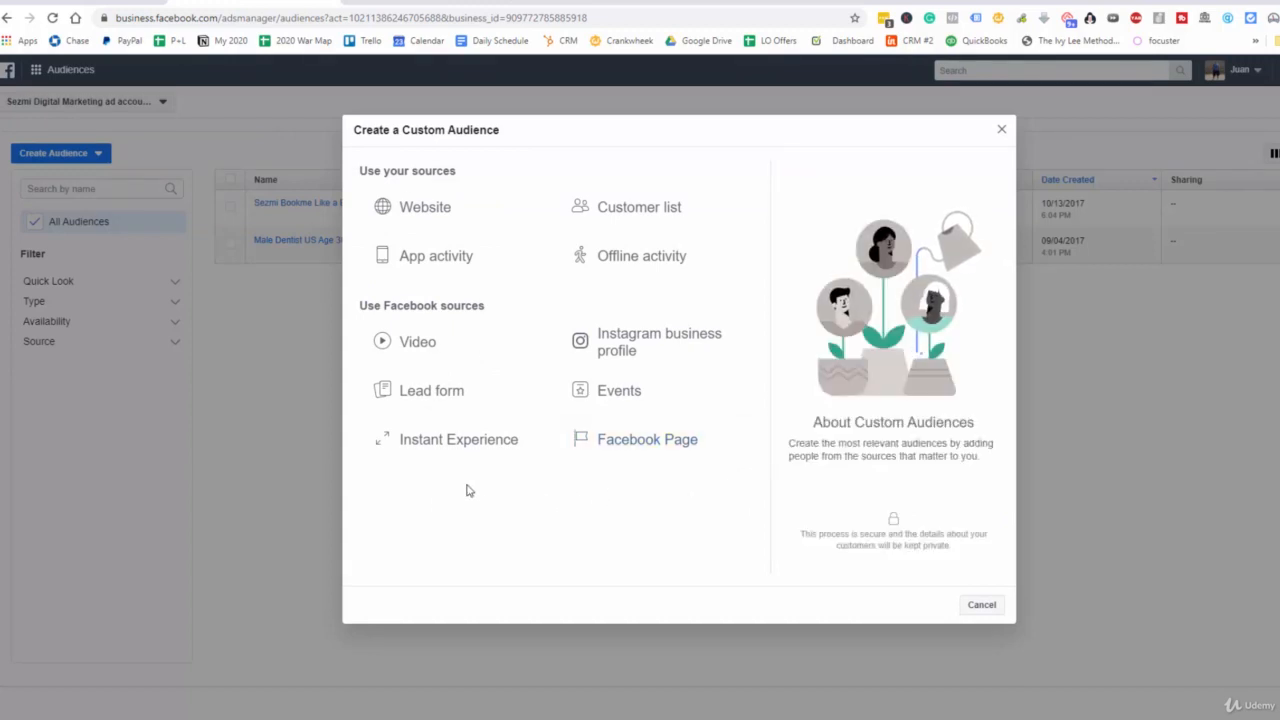
click(622, 350)
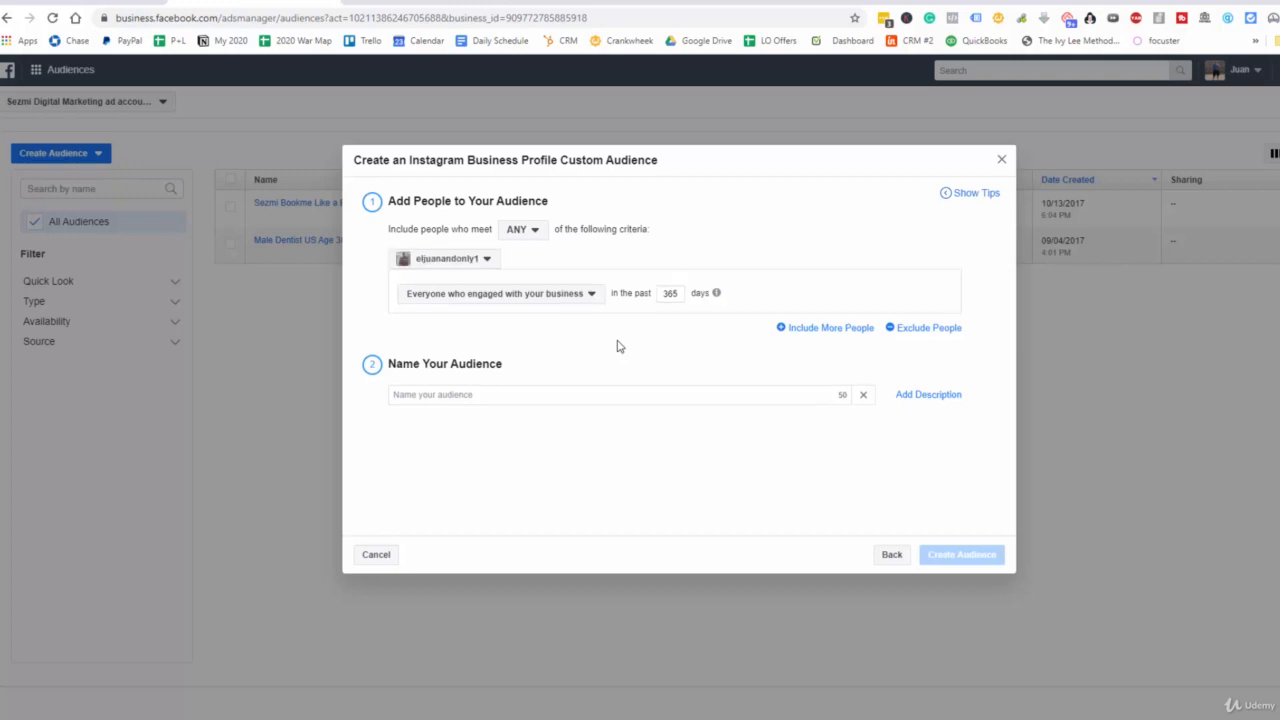
click(585, 294)
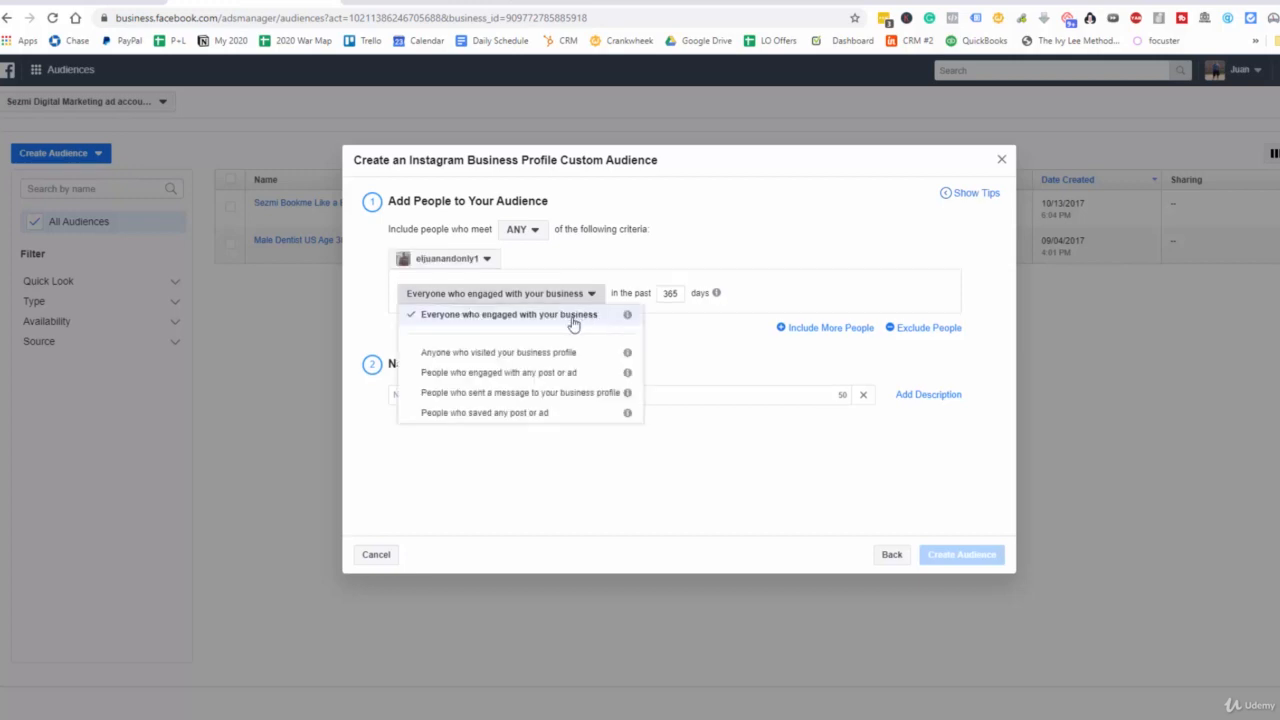
click(562, 376)
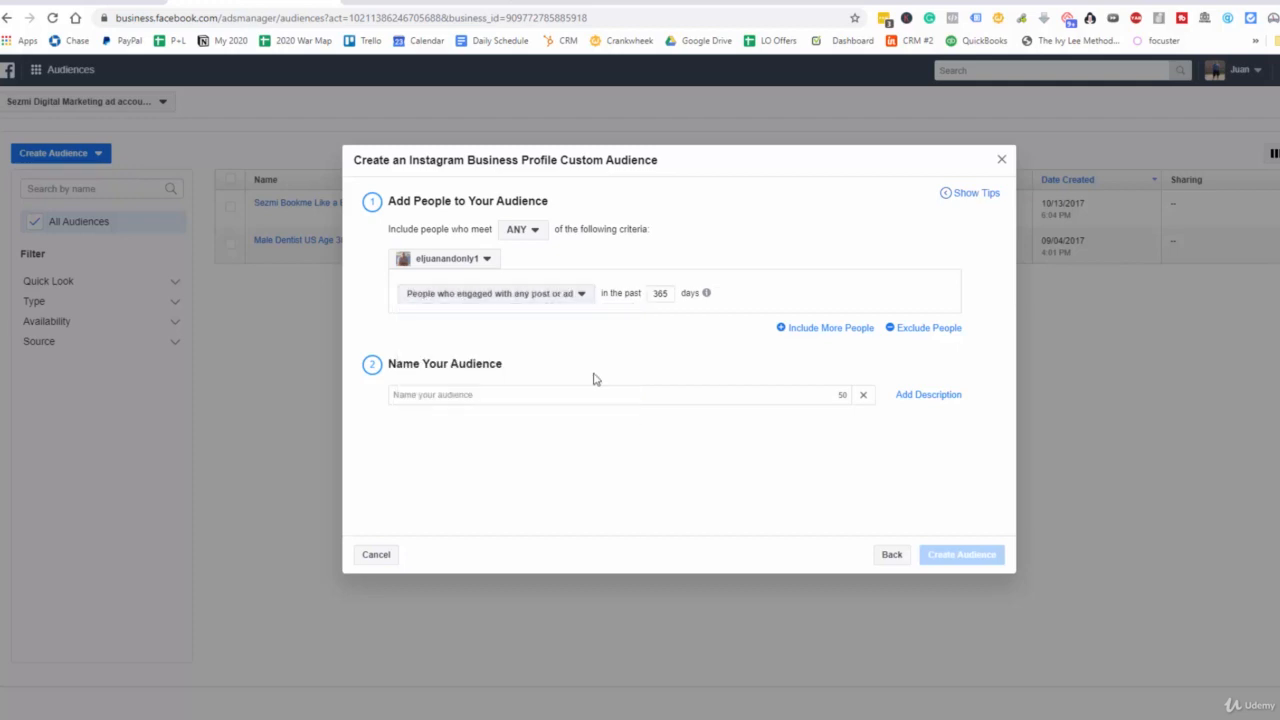
click(658, 292)
key(ctrl+a)
text(30)
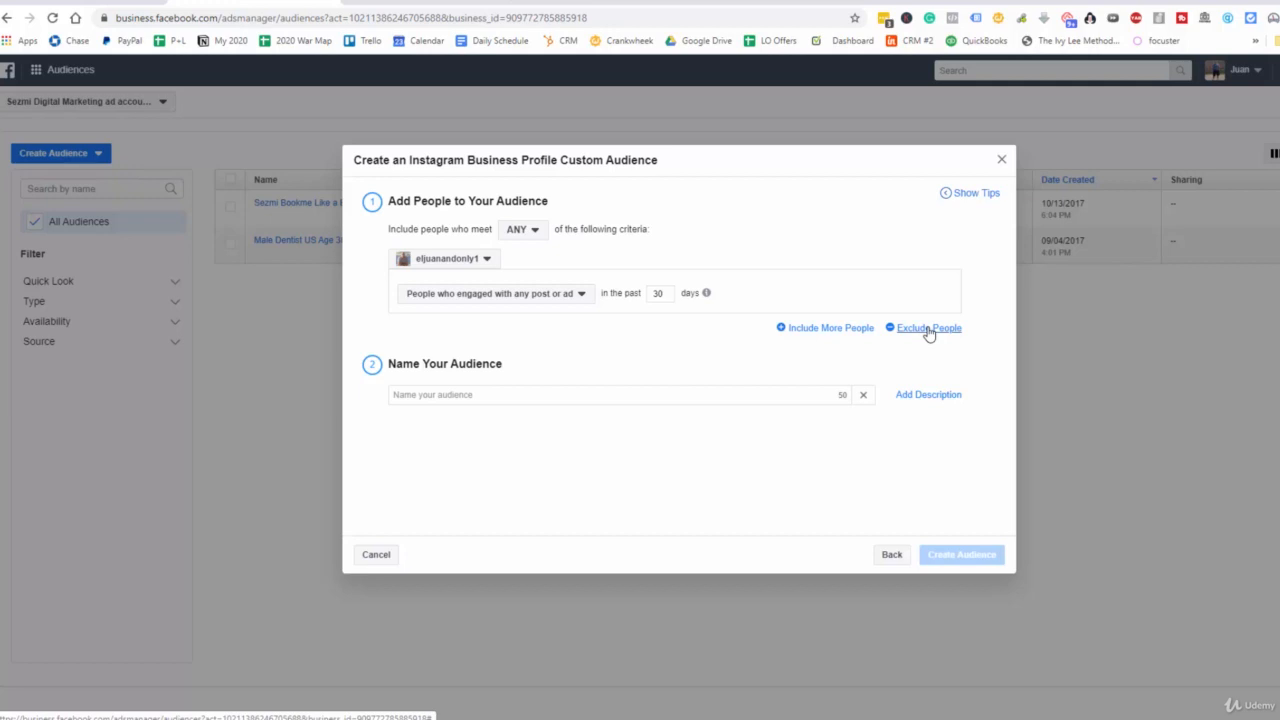
Include anyone who visited the Instagram business profile and exclude people who engaged with any post or ad in the past 30 days.
click(591, 294)
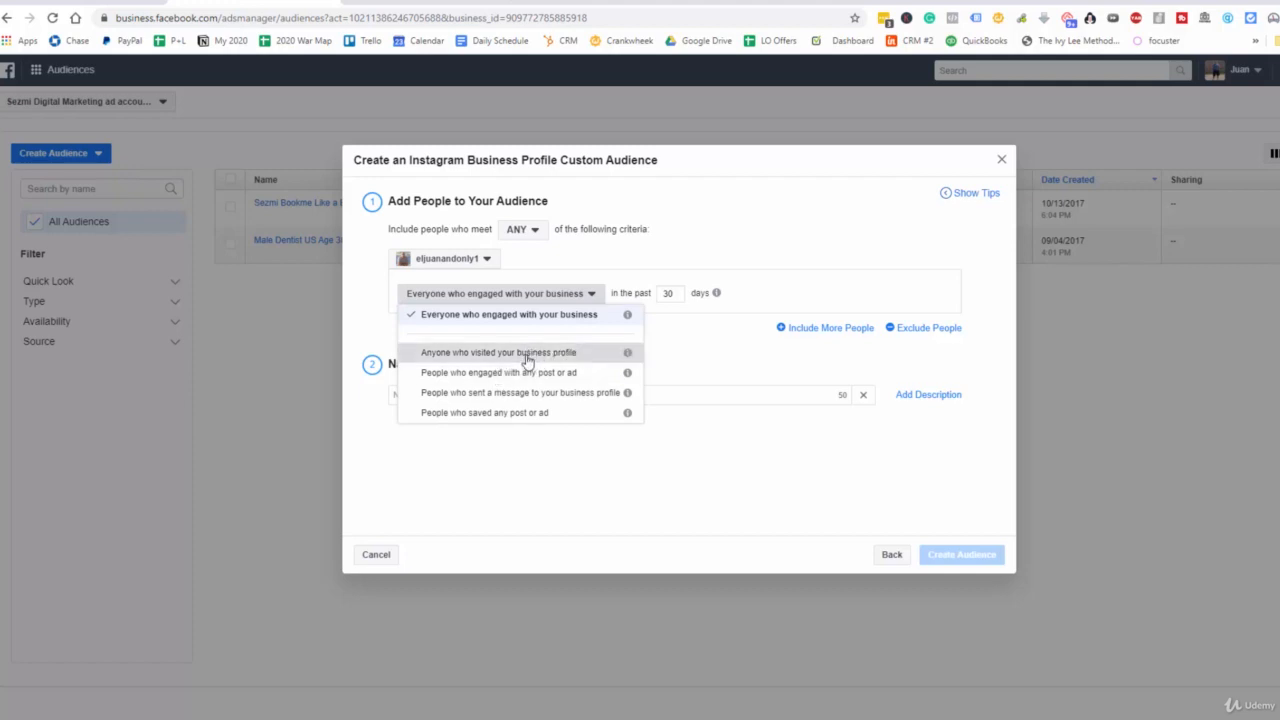
click(527, 358)
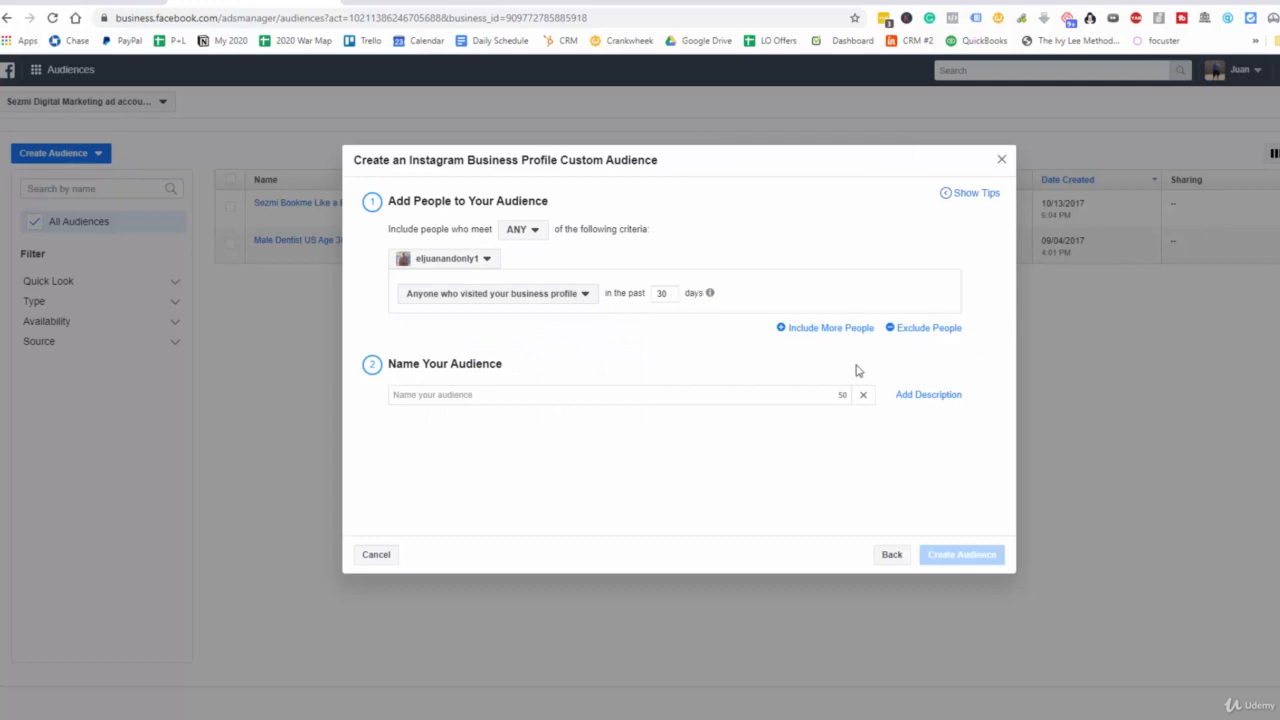
click(930, 328)
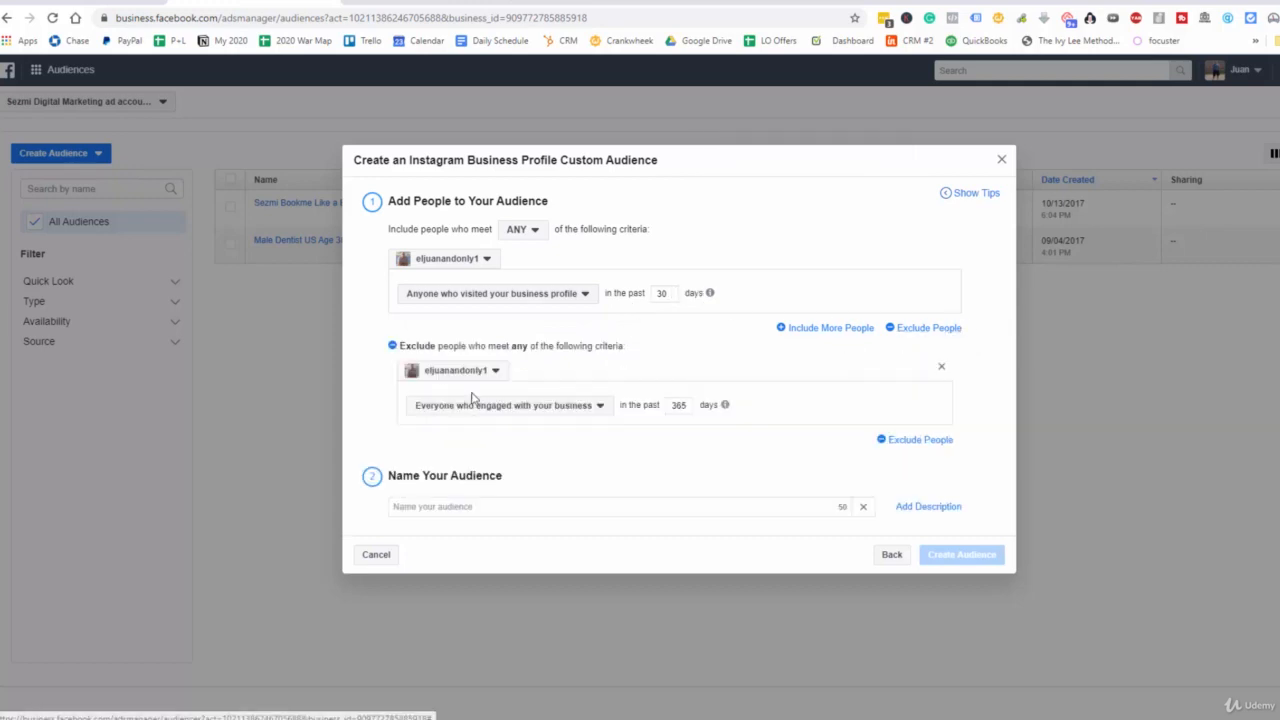
click(599, 407)
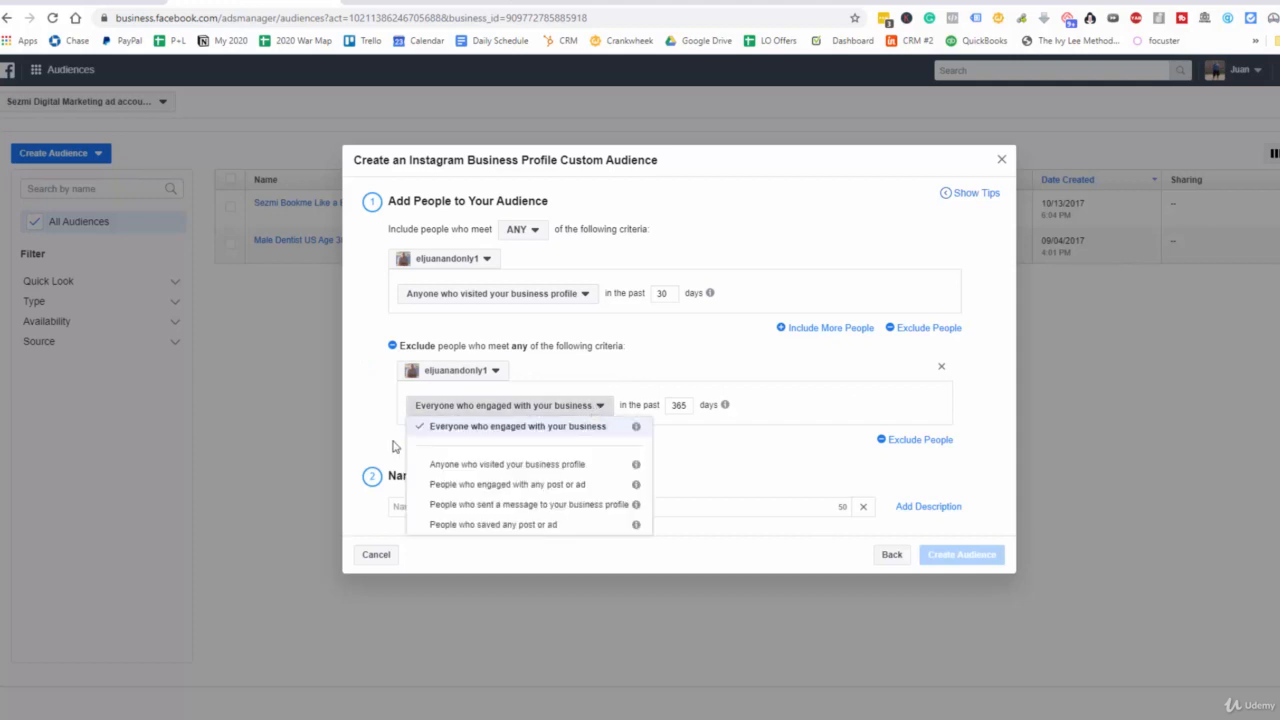
click(536, 485)
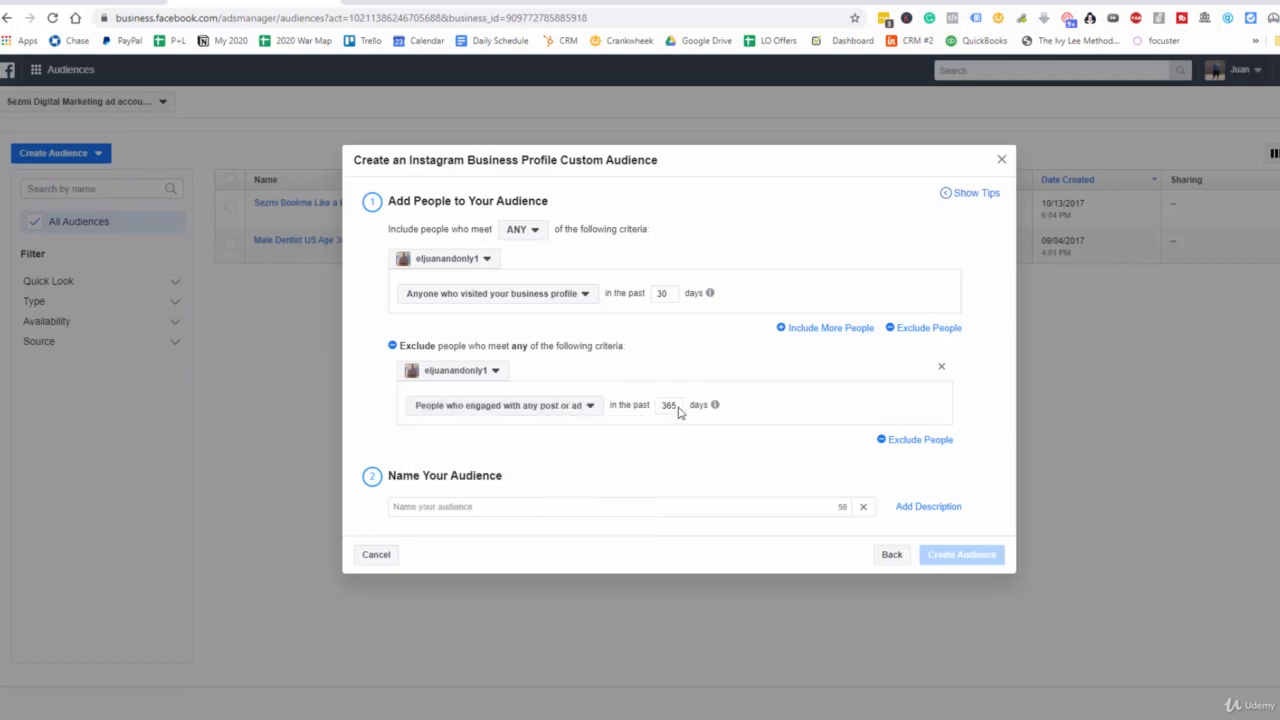
drag(678, 408, 660, 413)
text(30)
Name the audience "Instagram Profile Visits (no post or ad eng.)" and return to the source choices without creating it.
click(689, 508)
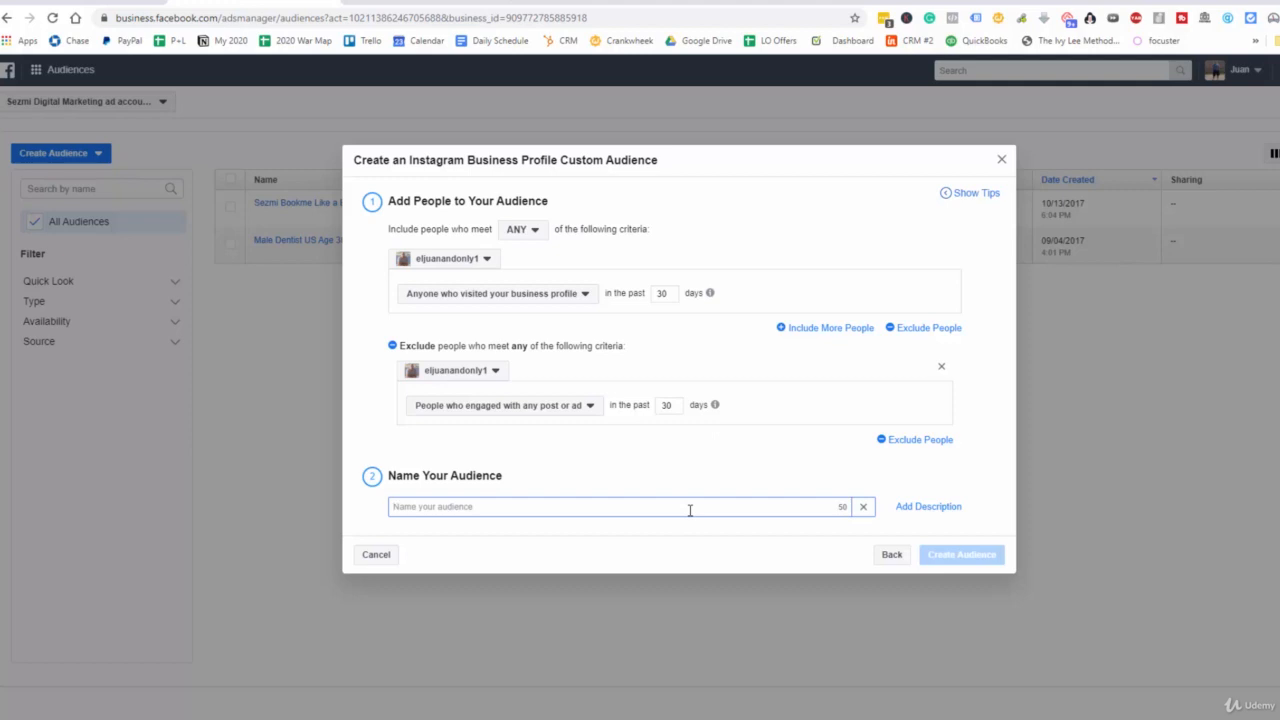
text(Instagram)
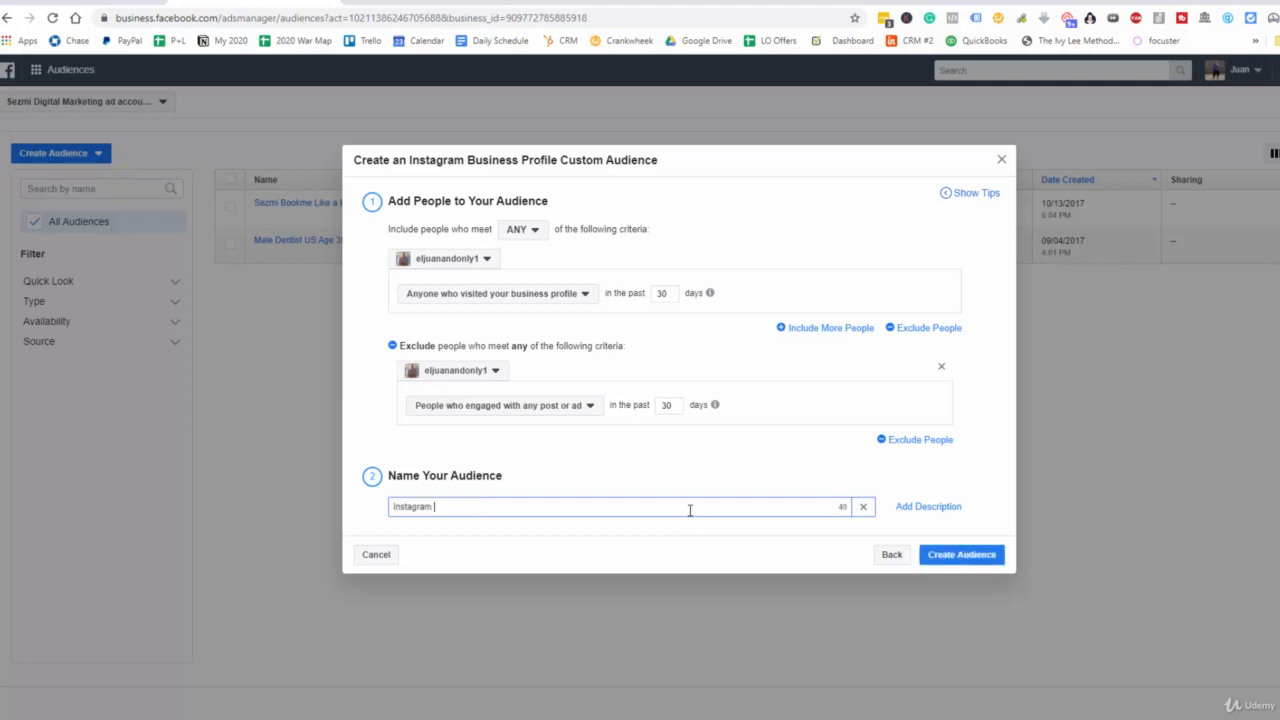
text( Profile Visits (no post or ad eng.)
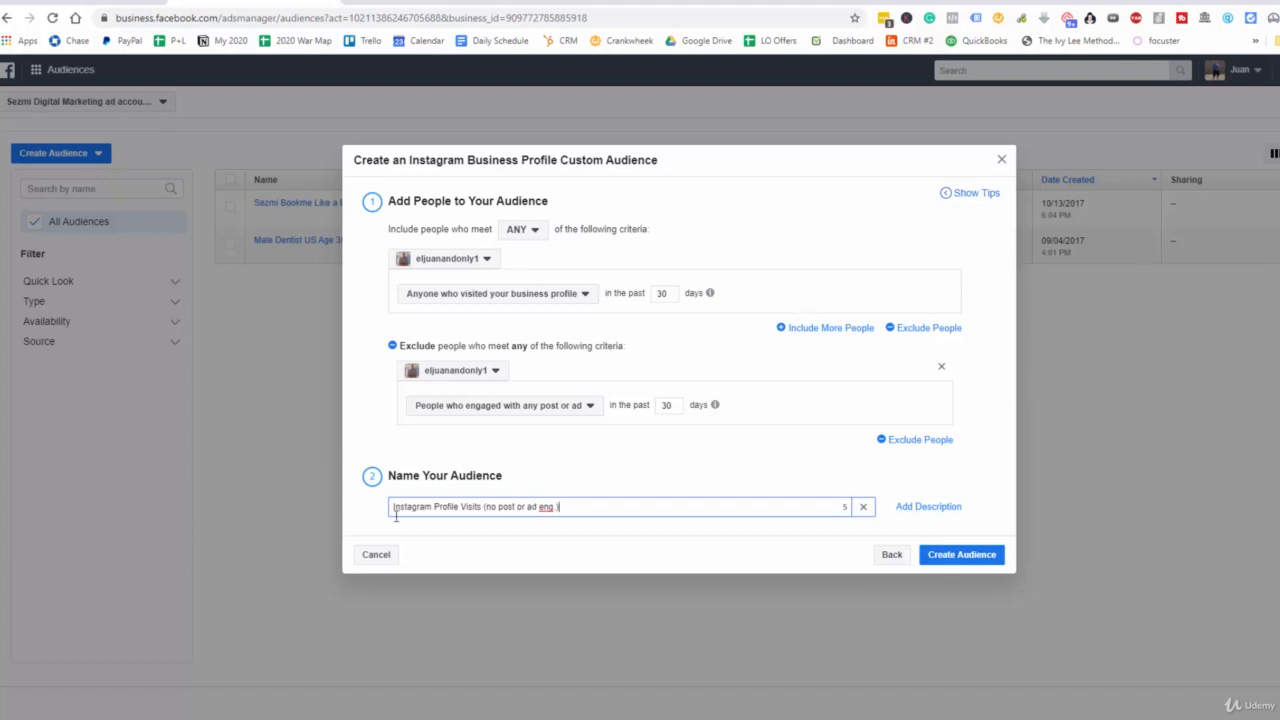
click(893, 556)
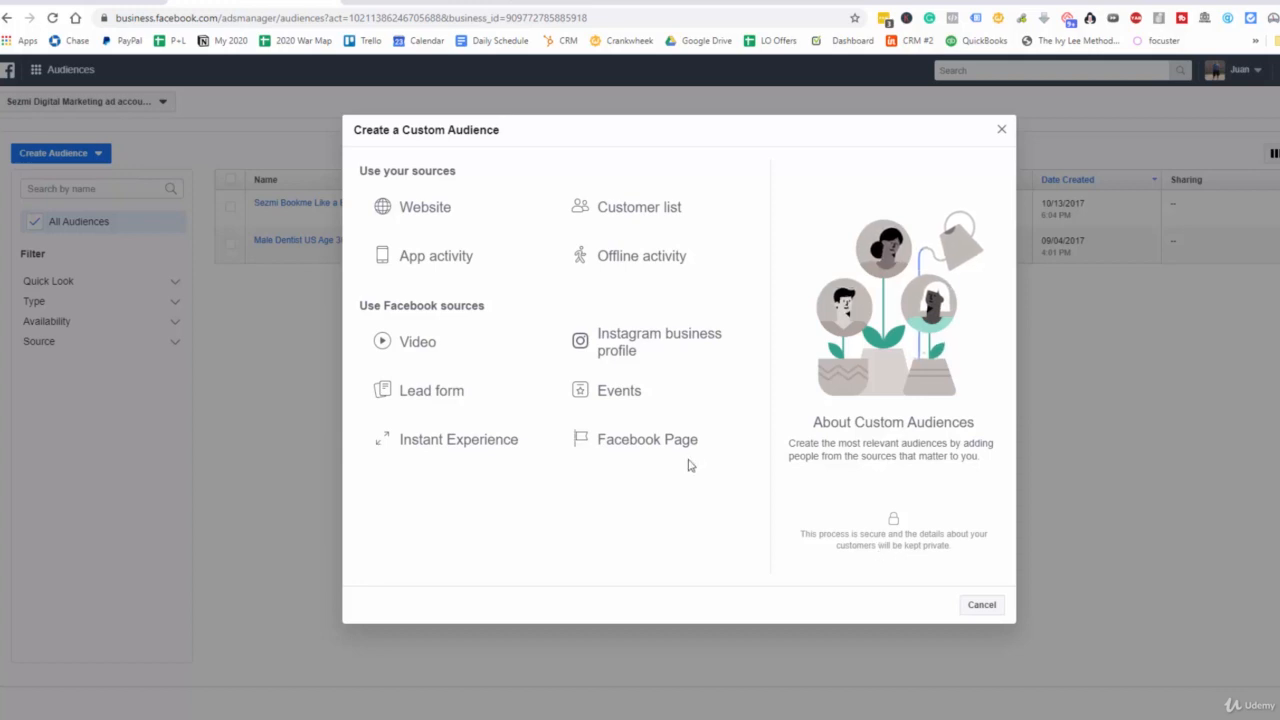
Start a lead form audience of people who opened but didn't submit the form in the past 30 days.
click(430, 396)
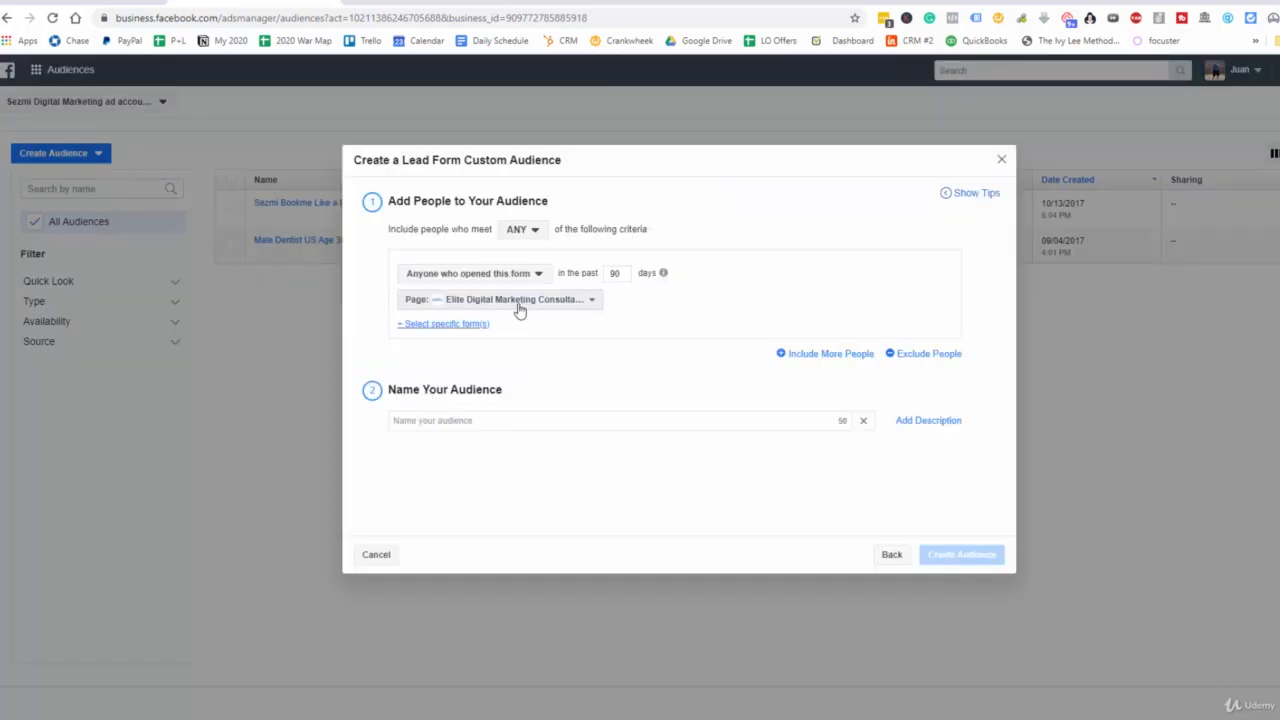
click(538, 273)
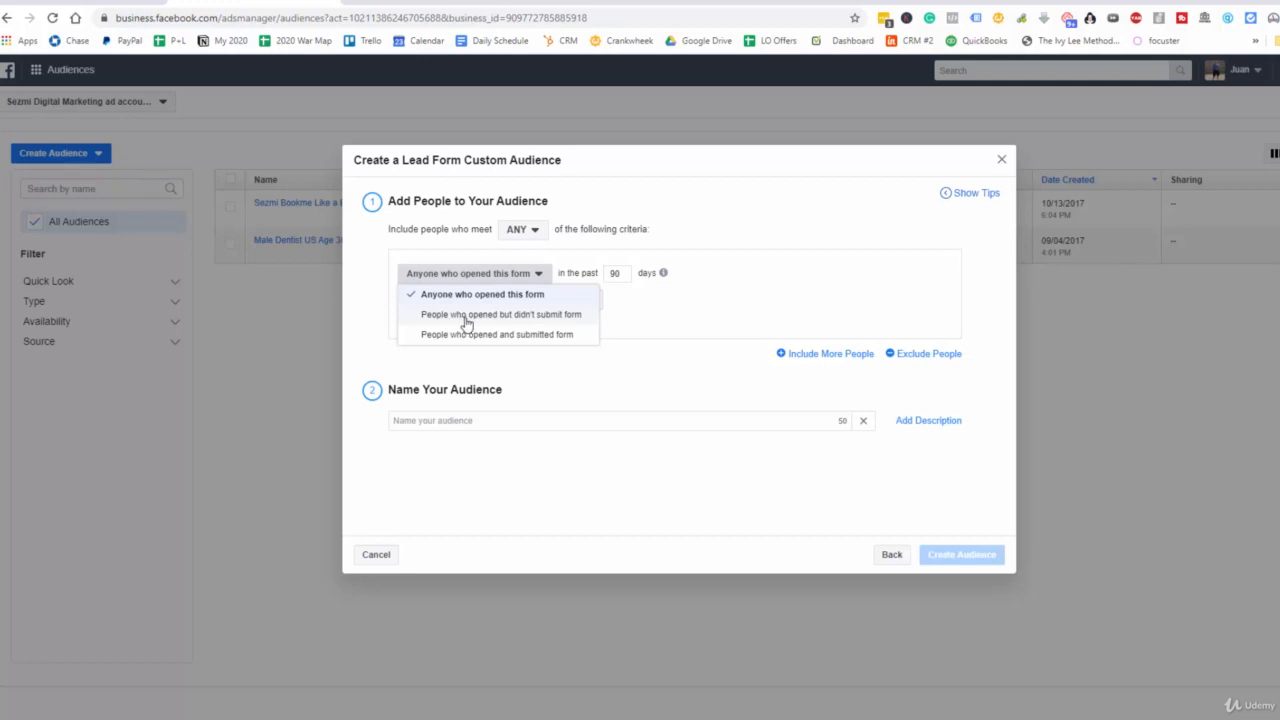
click(552, 314)
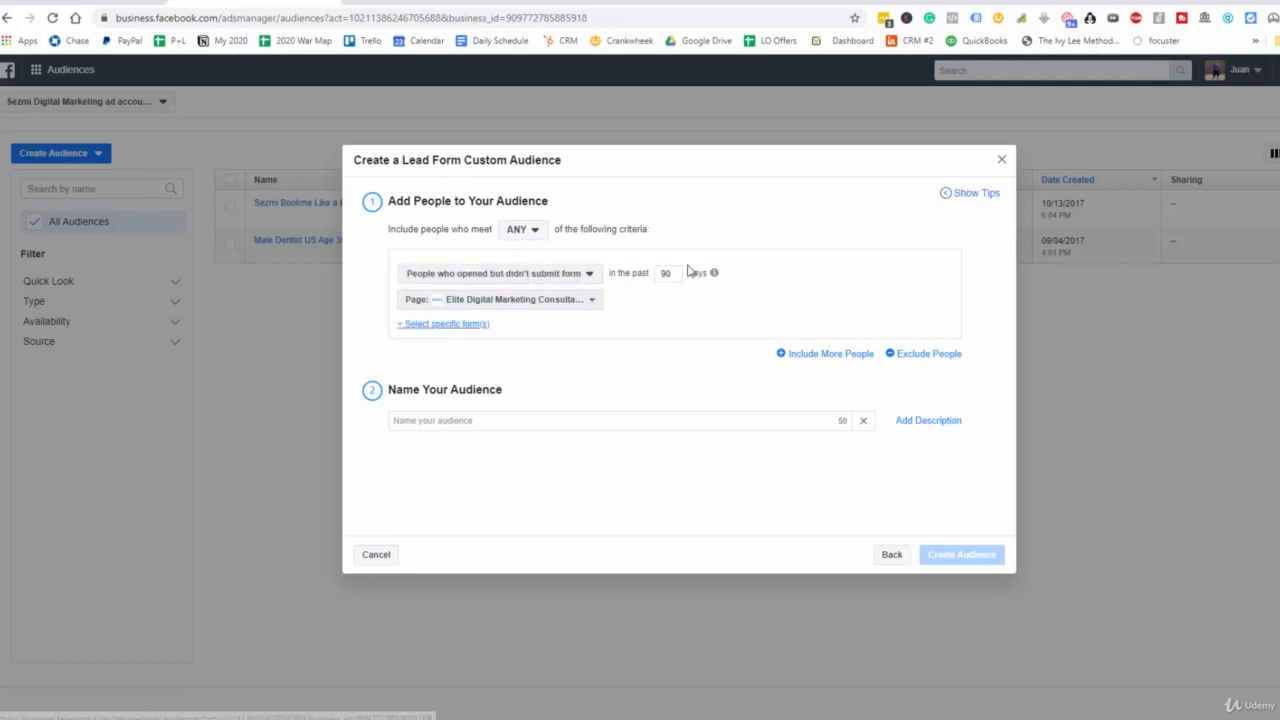
drag(680, 272, 622, 271)
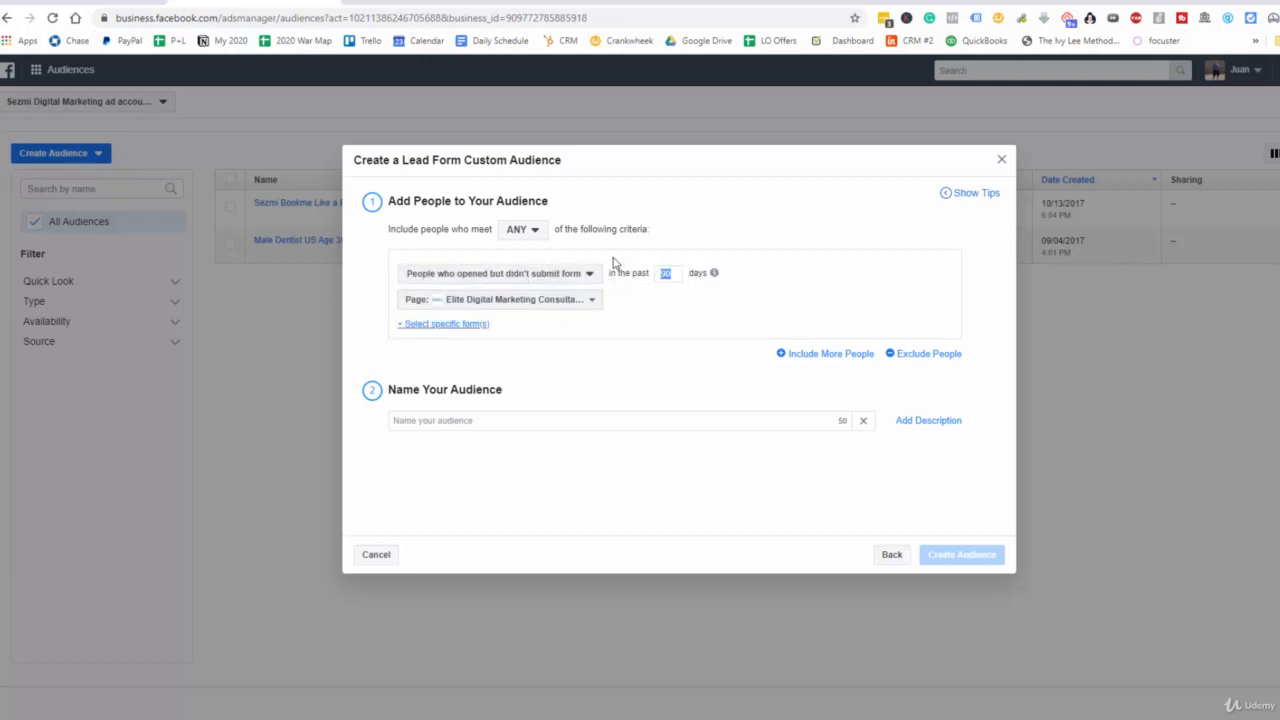
text(30)
Exclude people who opened and submitted the lead form in the past 30 days.
click(928, 353)
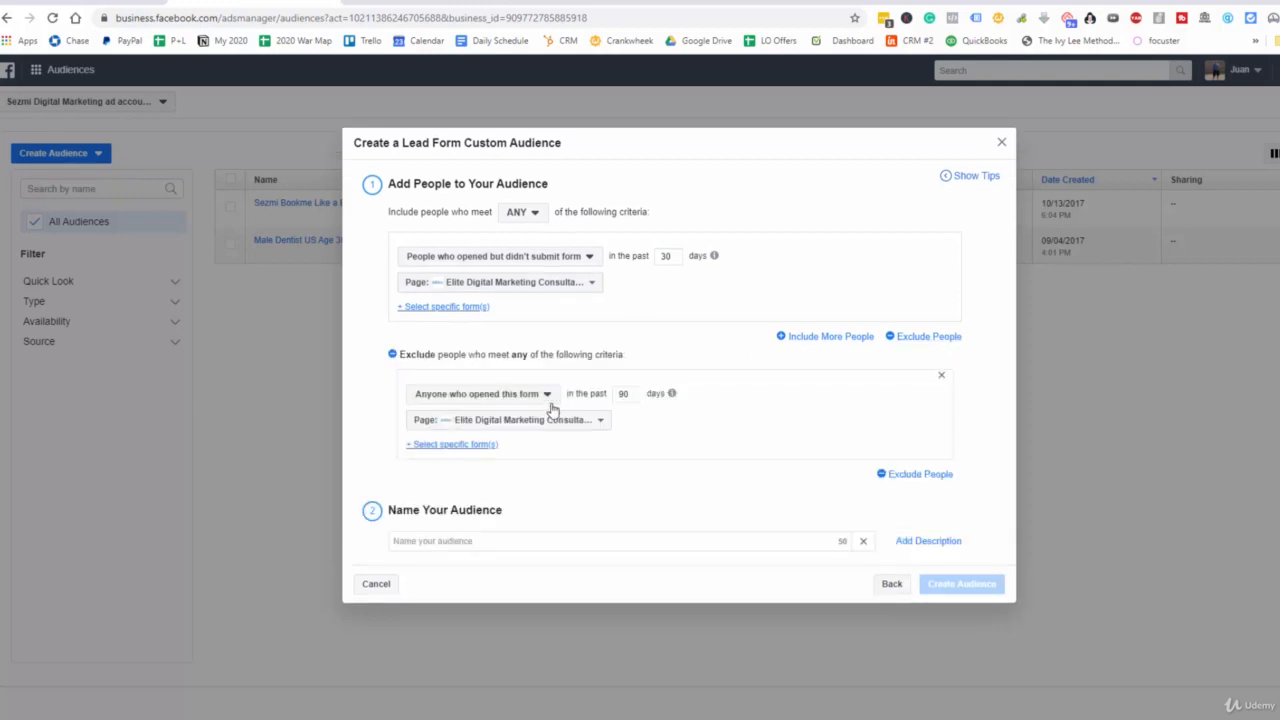
drag(641, 397, 606, 394)
click(633, 390)
click(544, 397)
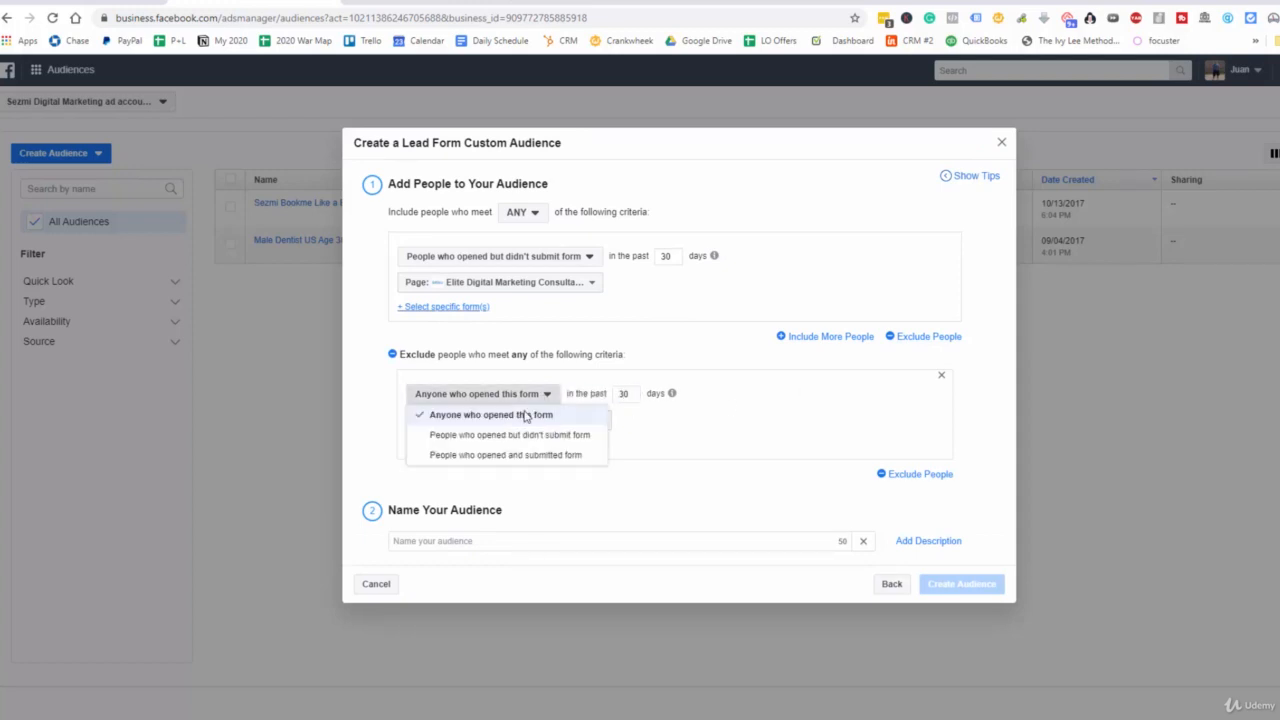
click(546, 463)
Name the audience "Opened Lead Forms (no submit)" and return to the source choices without creating it.
click(567, 540)
text(Opened Lead Forms (no submit))
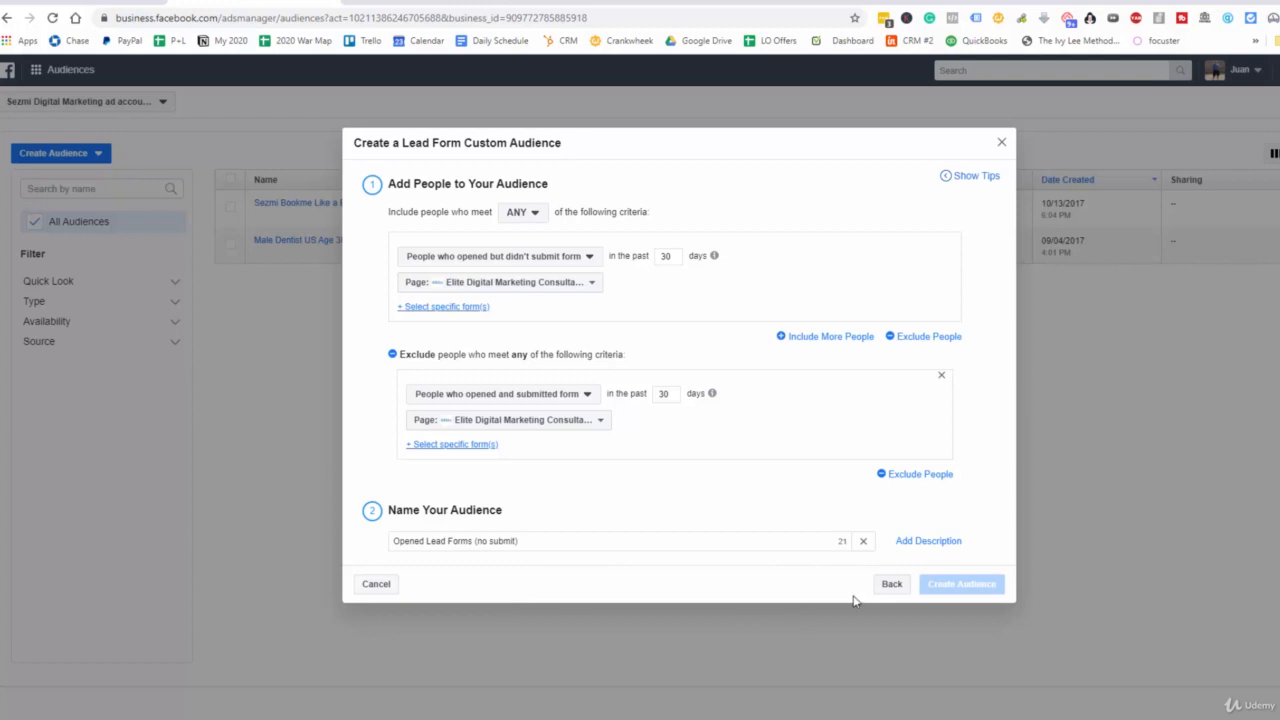
click(885, 589)
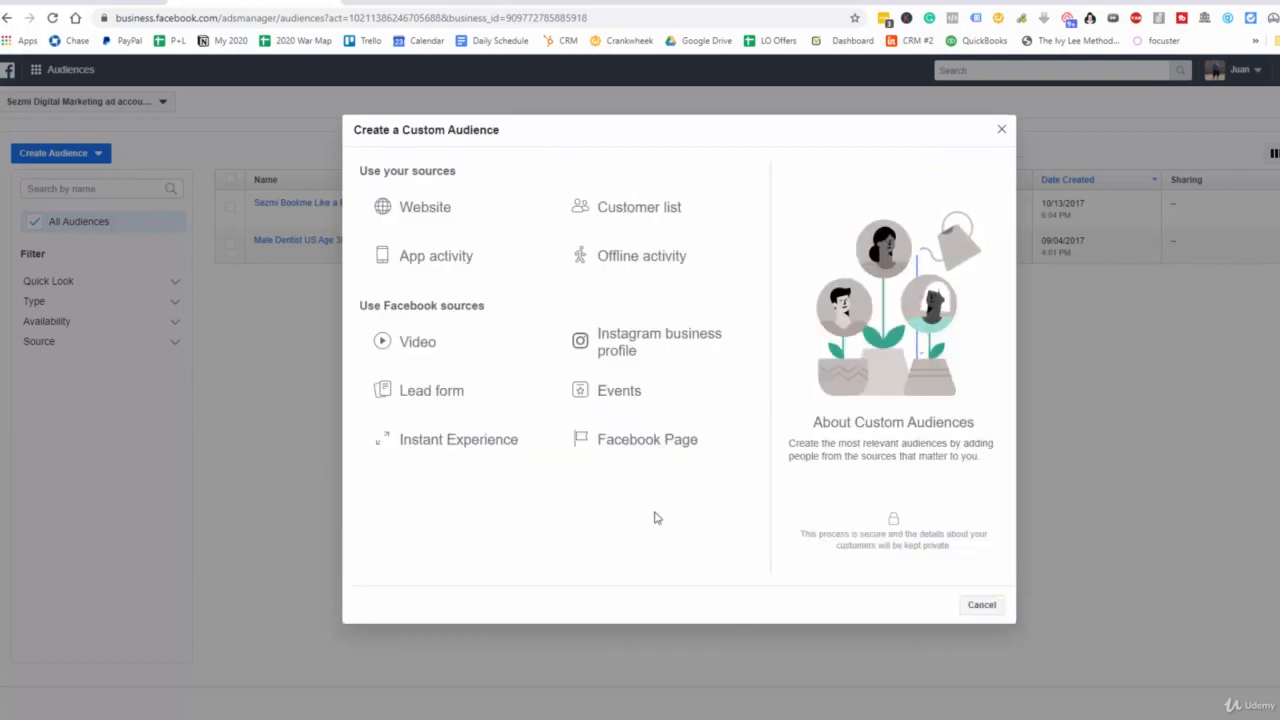
Start a Facebook Page audience that includes anyone who visited the Page in the past 30 days.
click(640, 451)
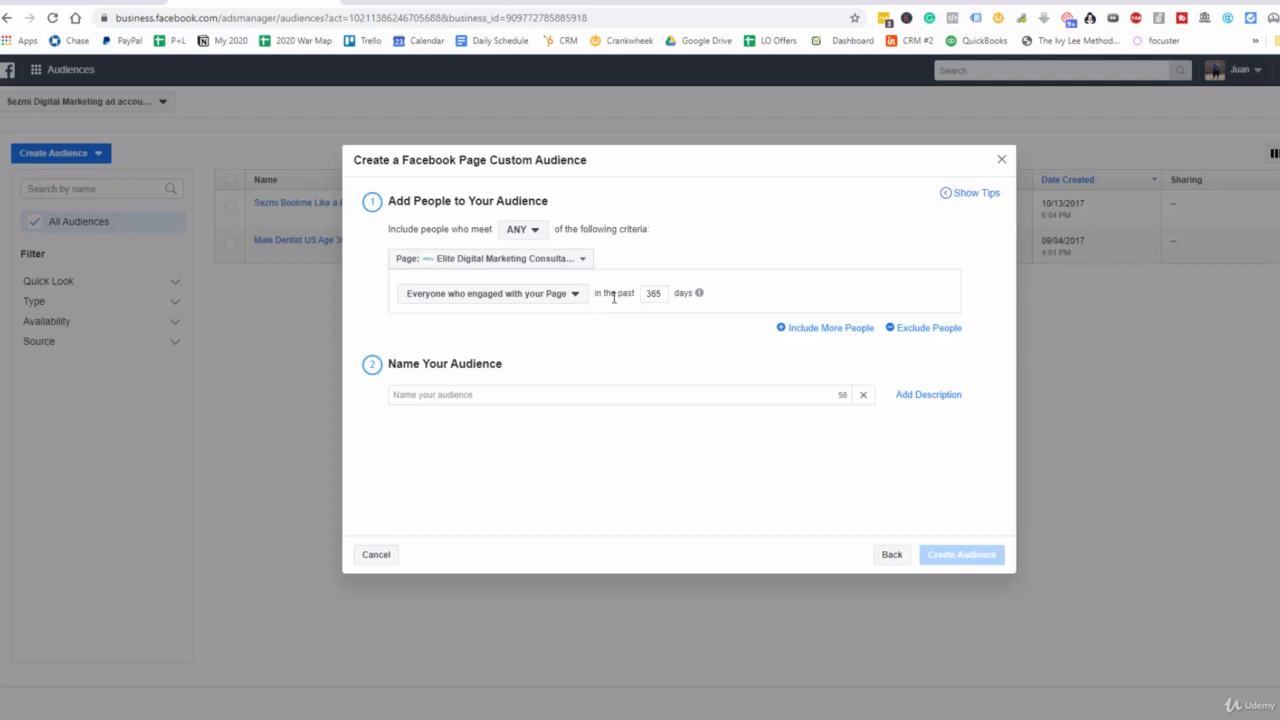
drag(661, 293, 626, 297)
text(30)
click(584, 302)
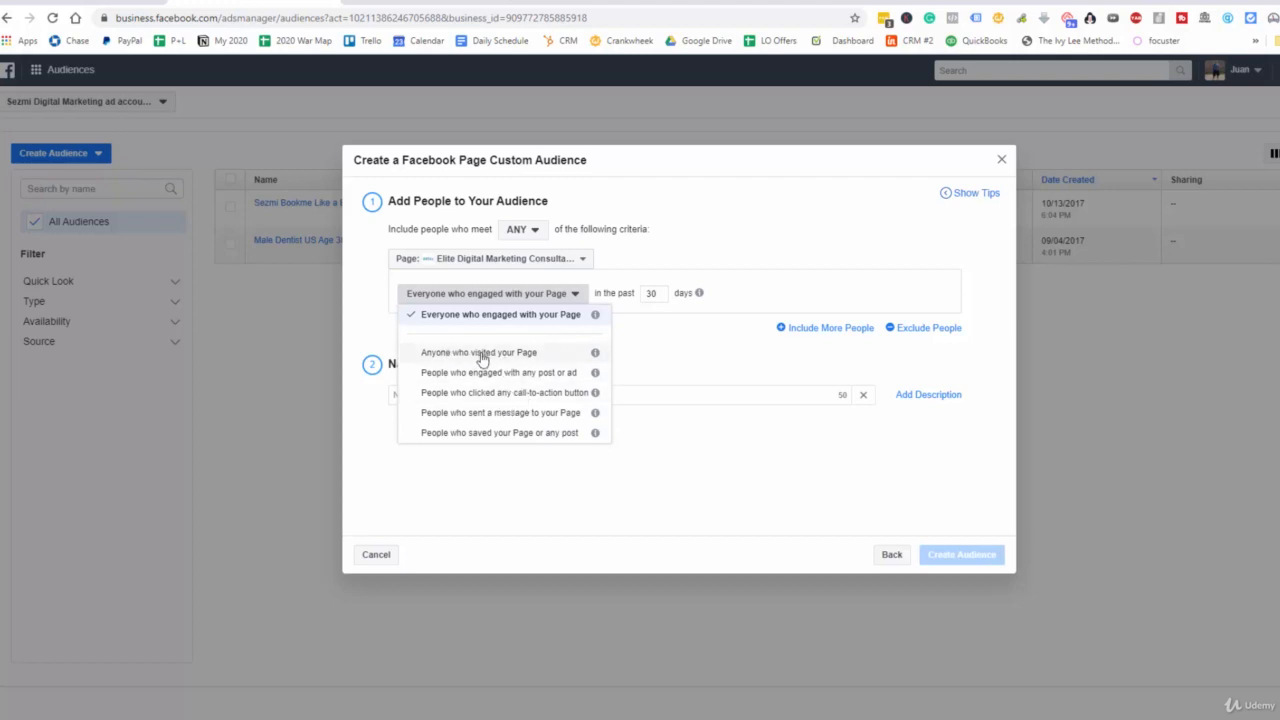
click(528, 353)
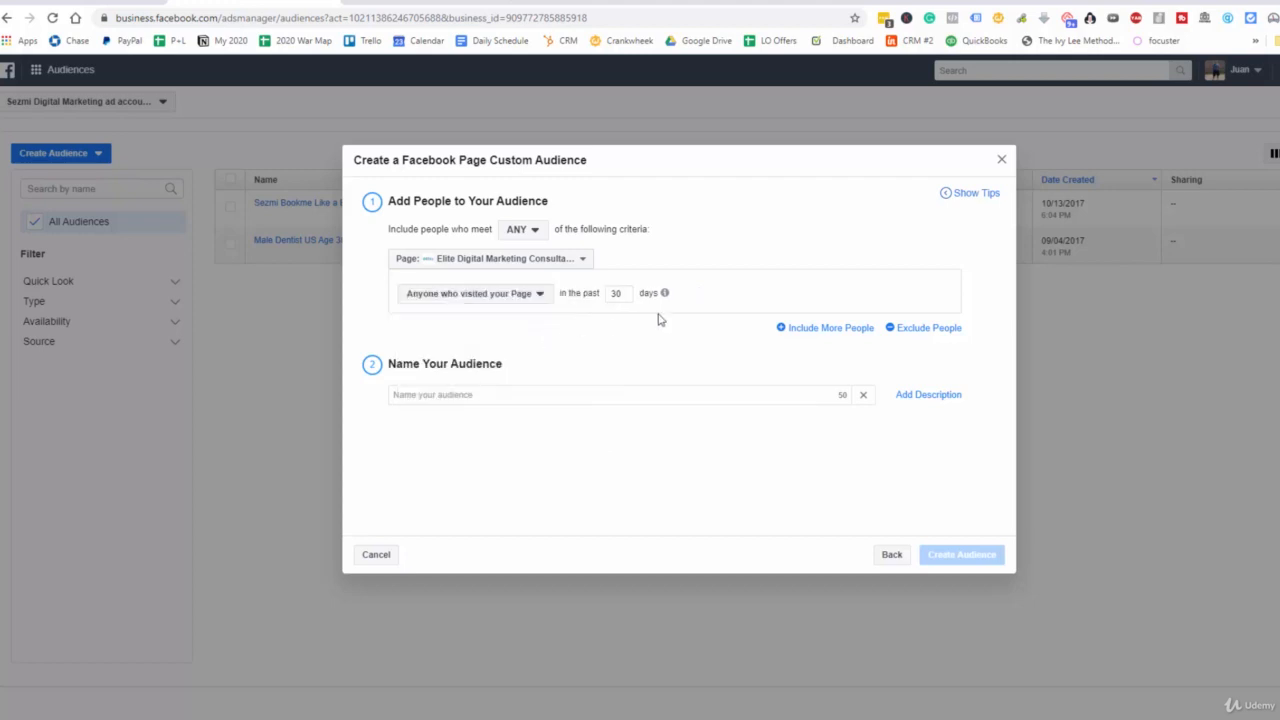
Exclude people who engaged with any of the Page's posts or ads in the past 30 days.
click(930, 328)
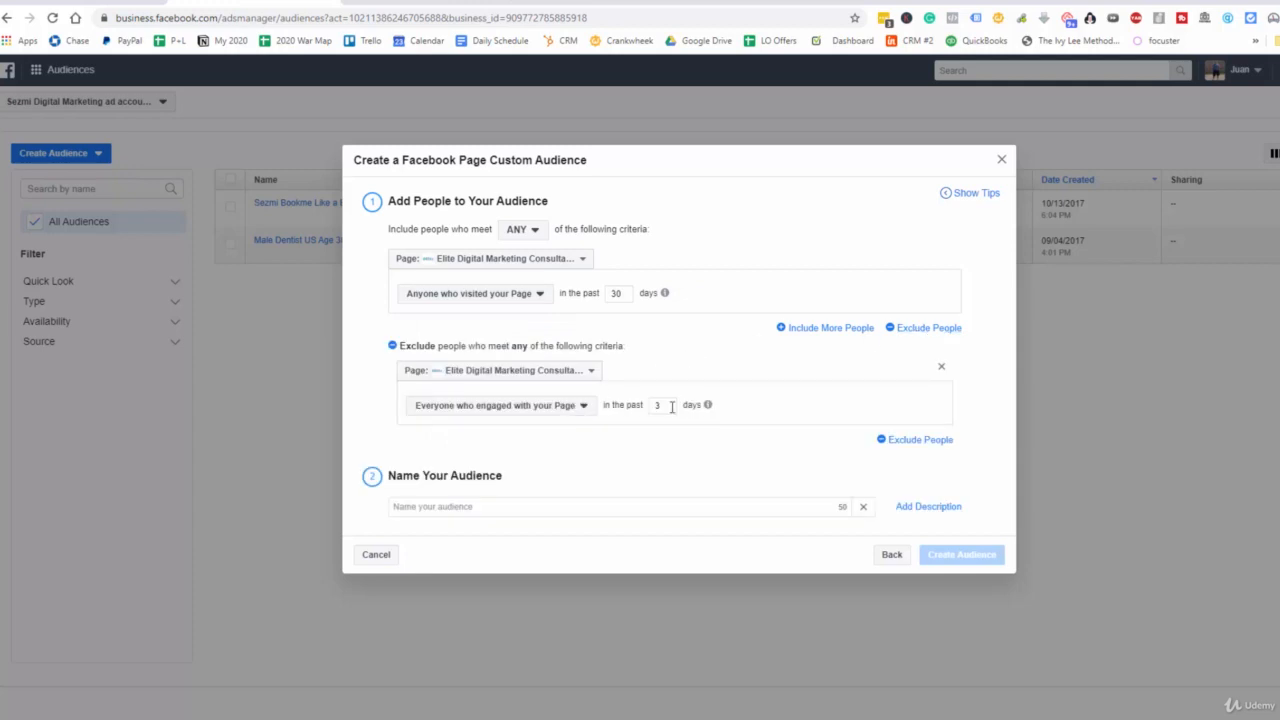
click(583, 405)
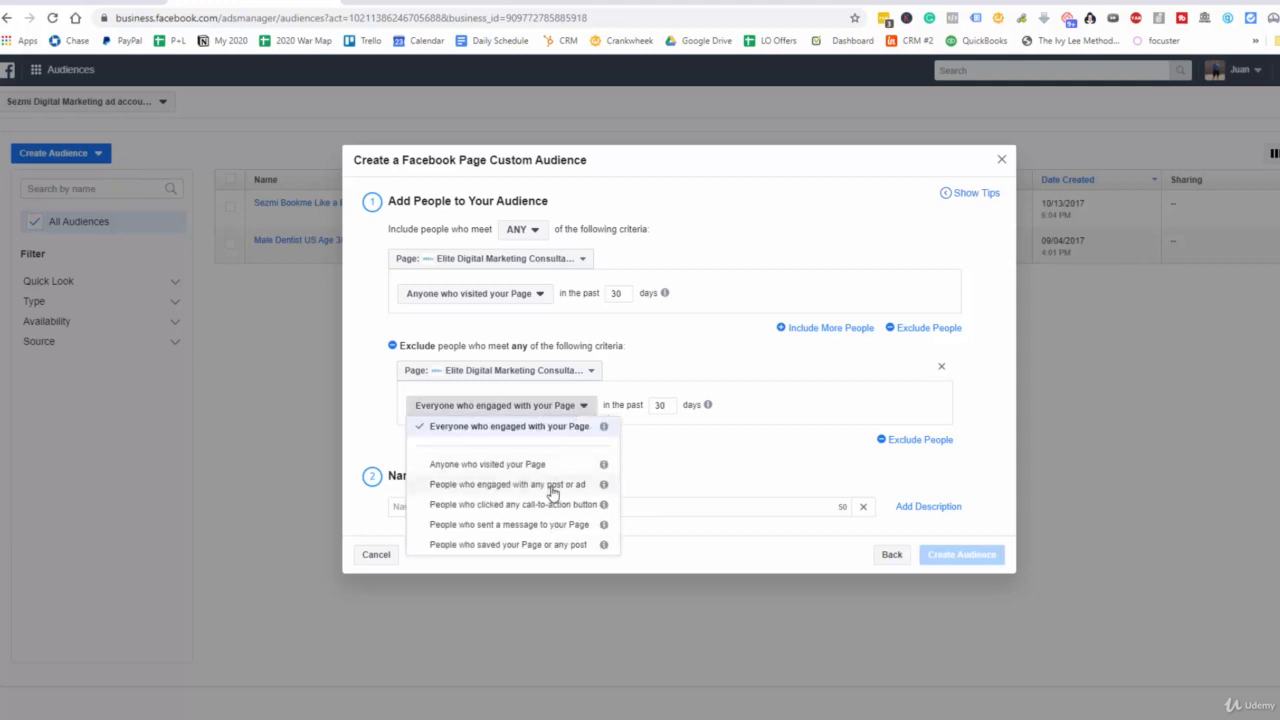
click(552, 490)
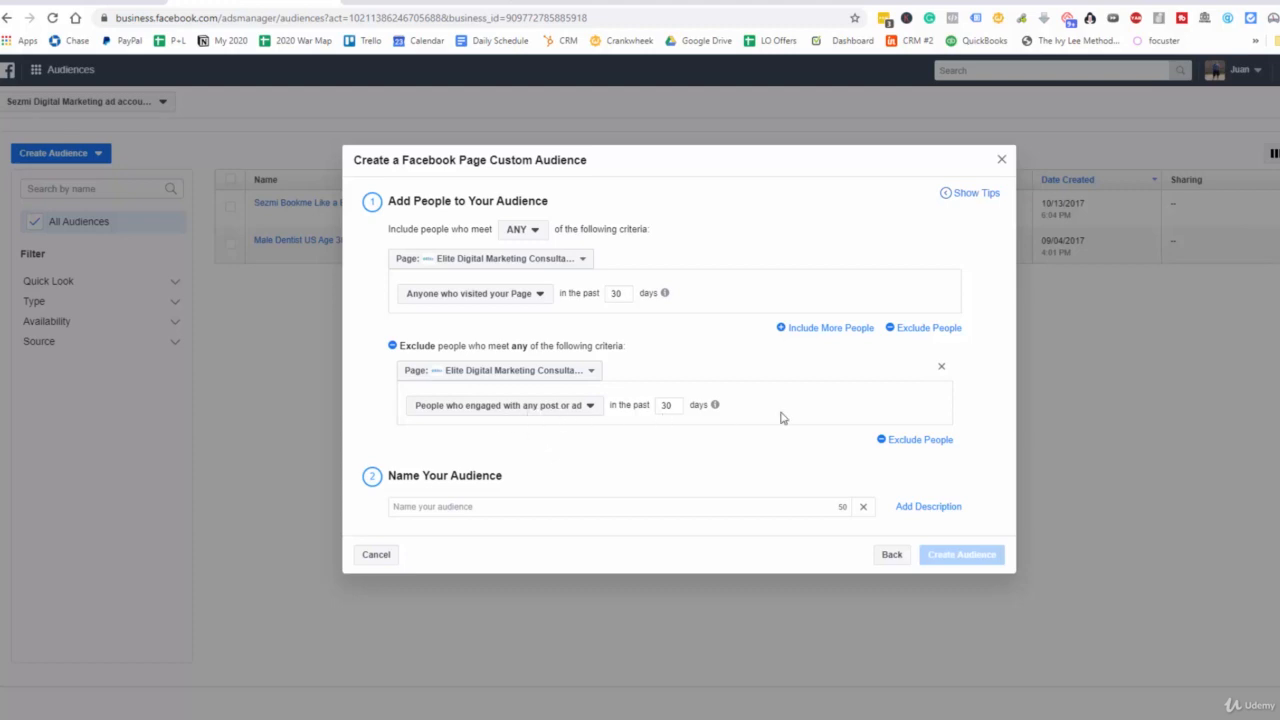
Add a second exclusion for people who sent a message to the Page in the past 30 days.
click(917, 441)
click(583, 466)
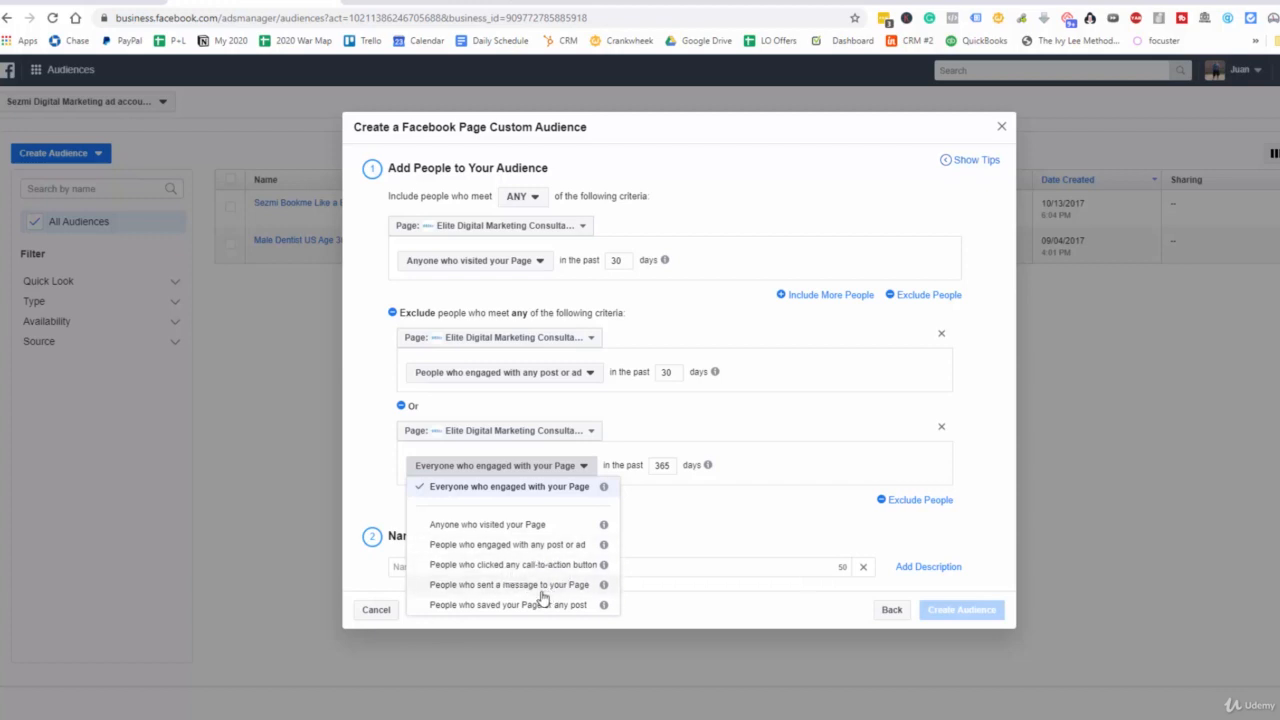
mouse_move(604, 566)
click(540, 585)
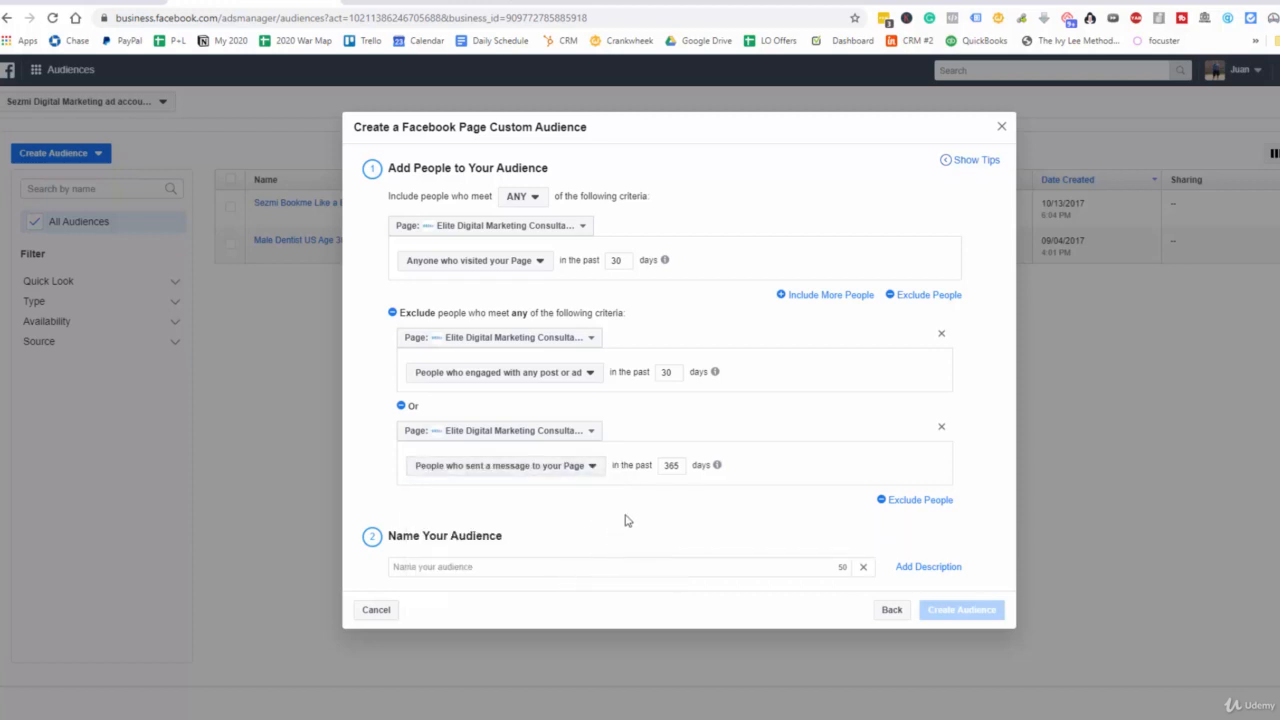
drag(682, 469, 658, 470)
Name the audience "FB Page CA (no engagement)" and return to the source choices without creating it.
click(655, 562)
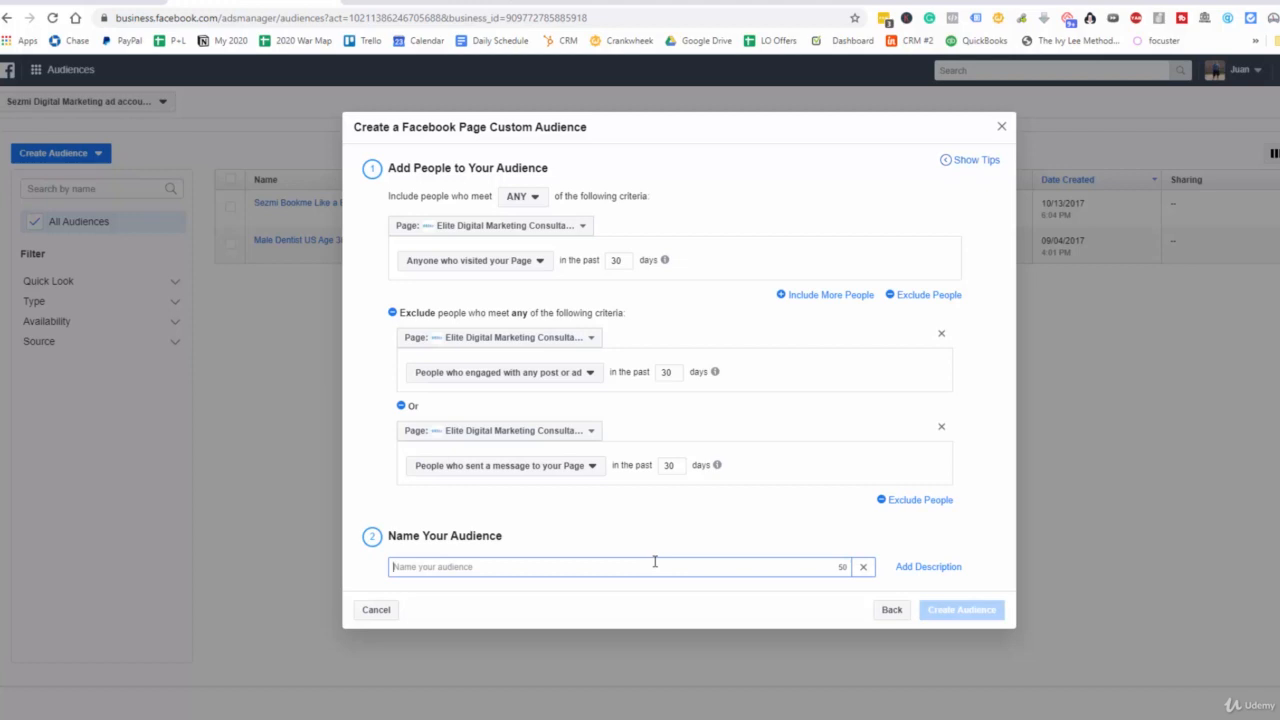
text(FB Page CA (no engagement)
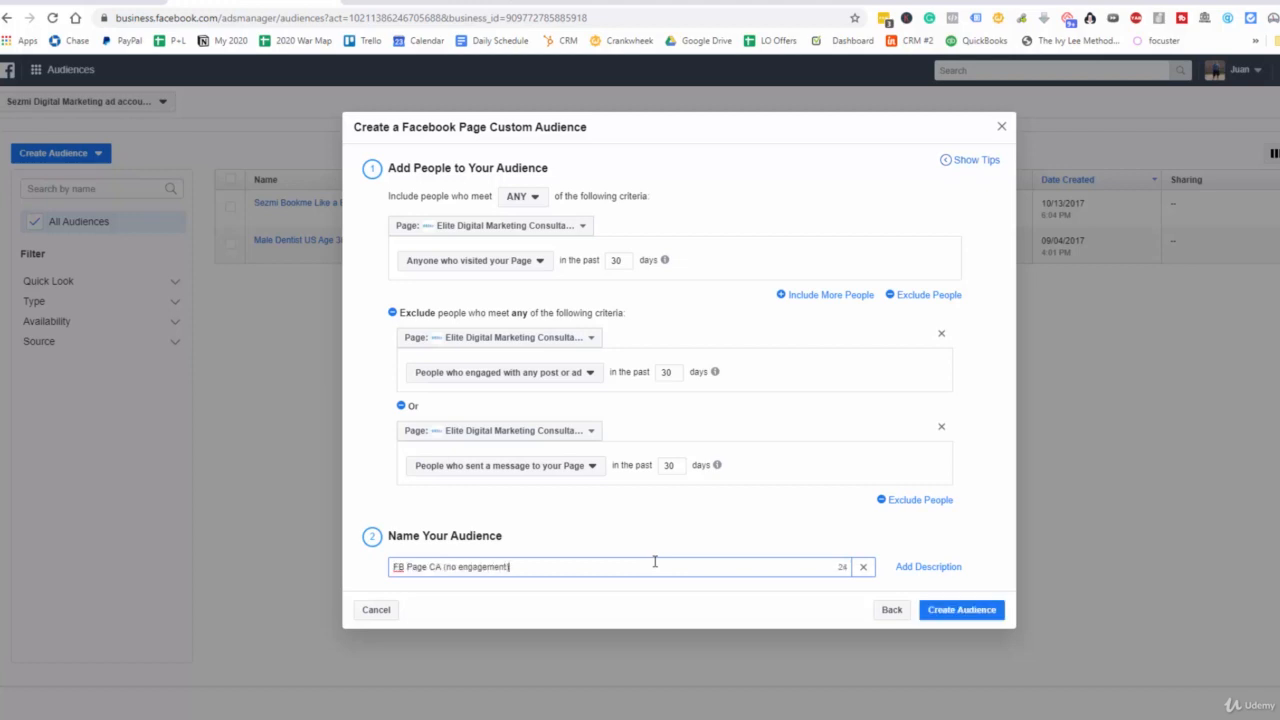
click(893, 610)
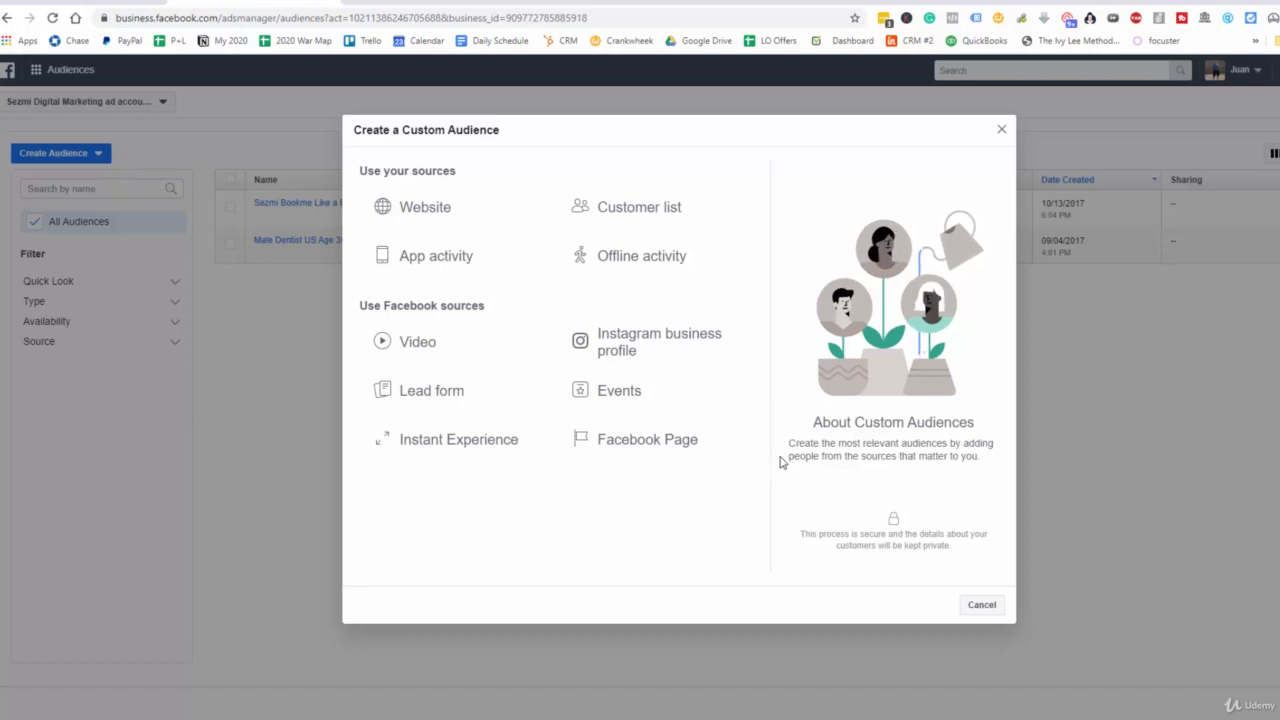
mouse_move(697, 261)
mouse_move(489, 197)
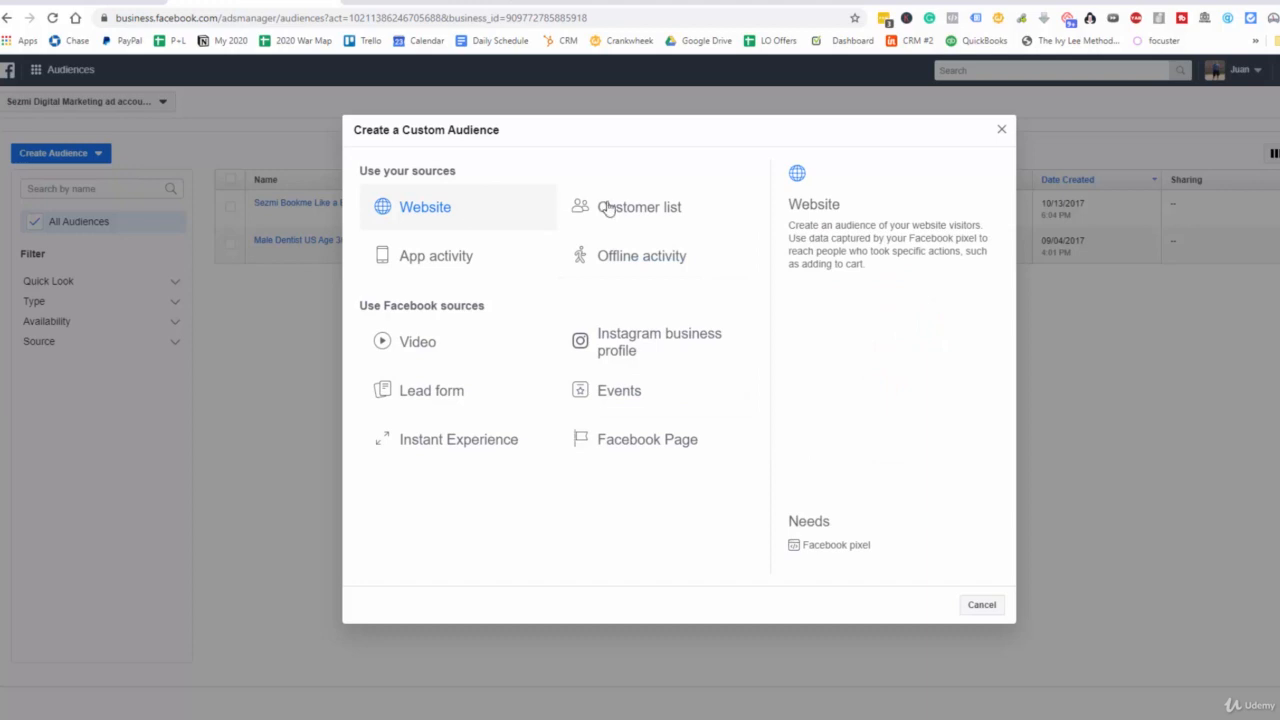
mouse_move(523, 335)
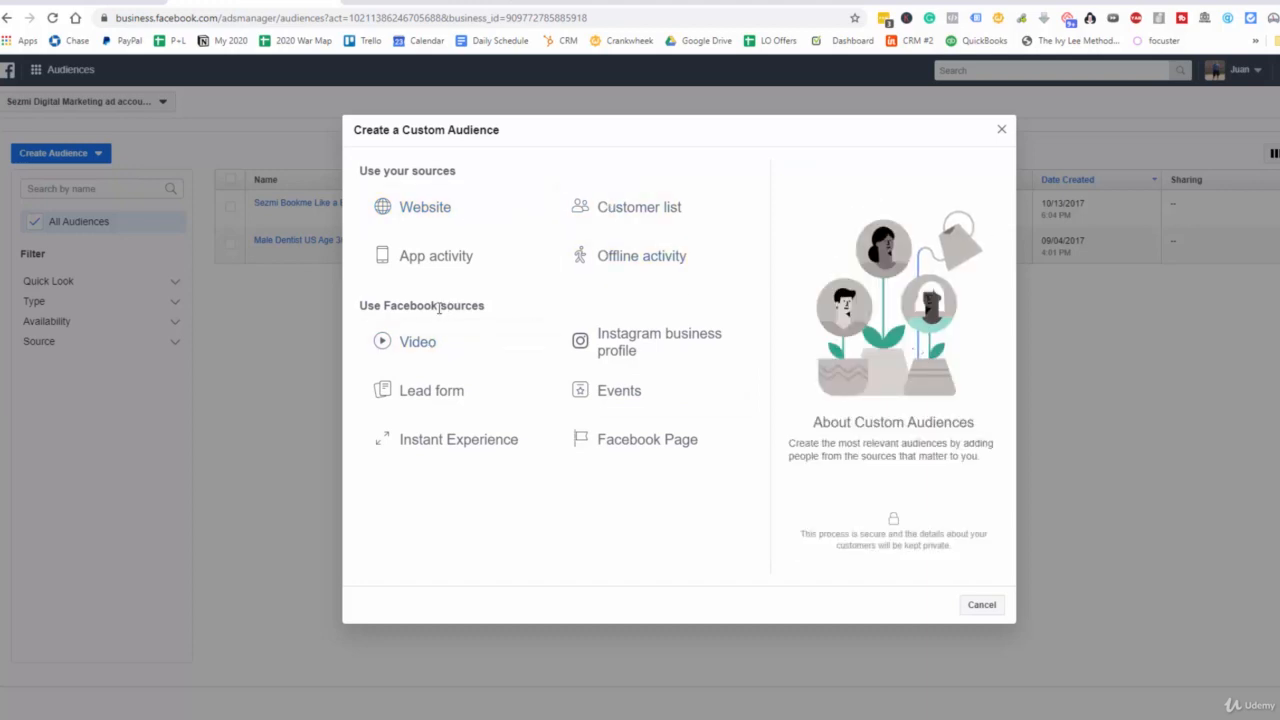
mouse_move(423, 344)
mouse_move(628, 343)
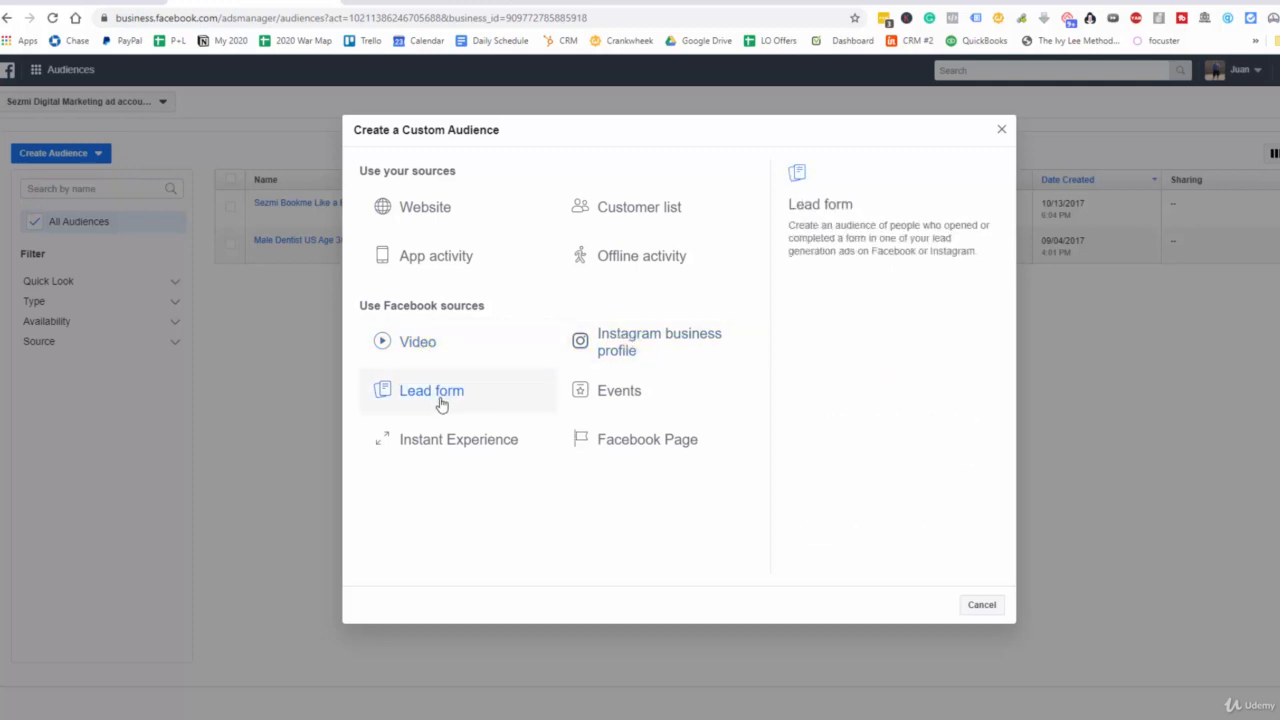